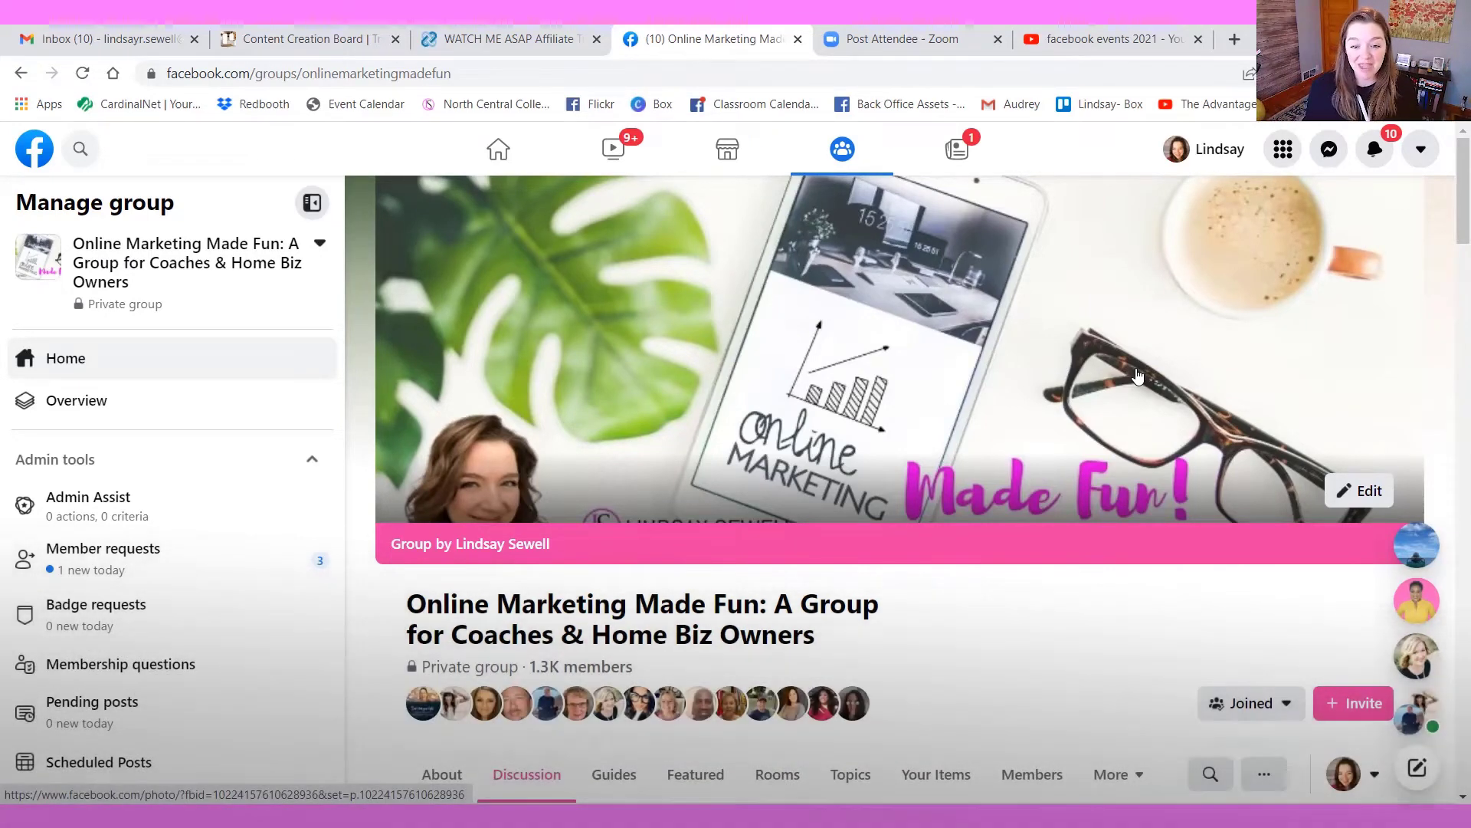
Start creating a general online event from the Online Marketing Made Fun group's events page
{"action": "scroll", "coordinate": [1302, 525], "scroll_direction": "down", "scroll_amount": 3}
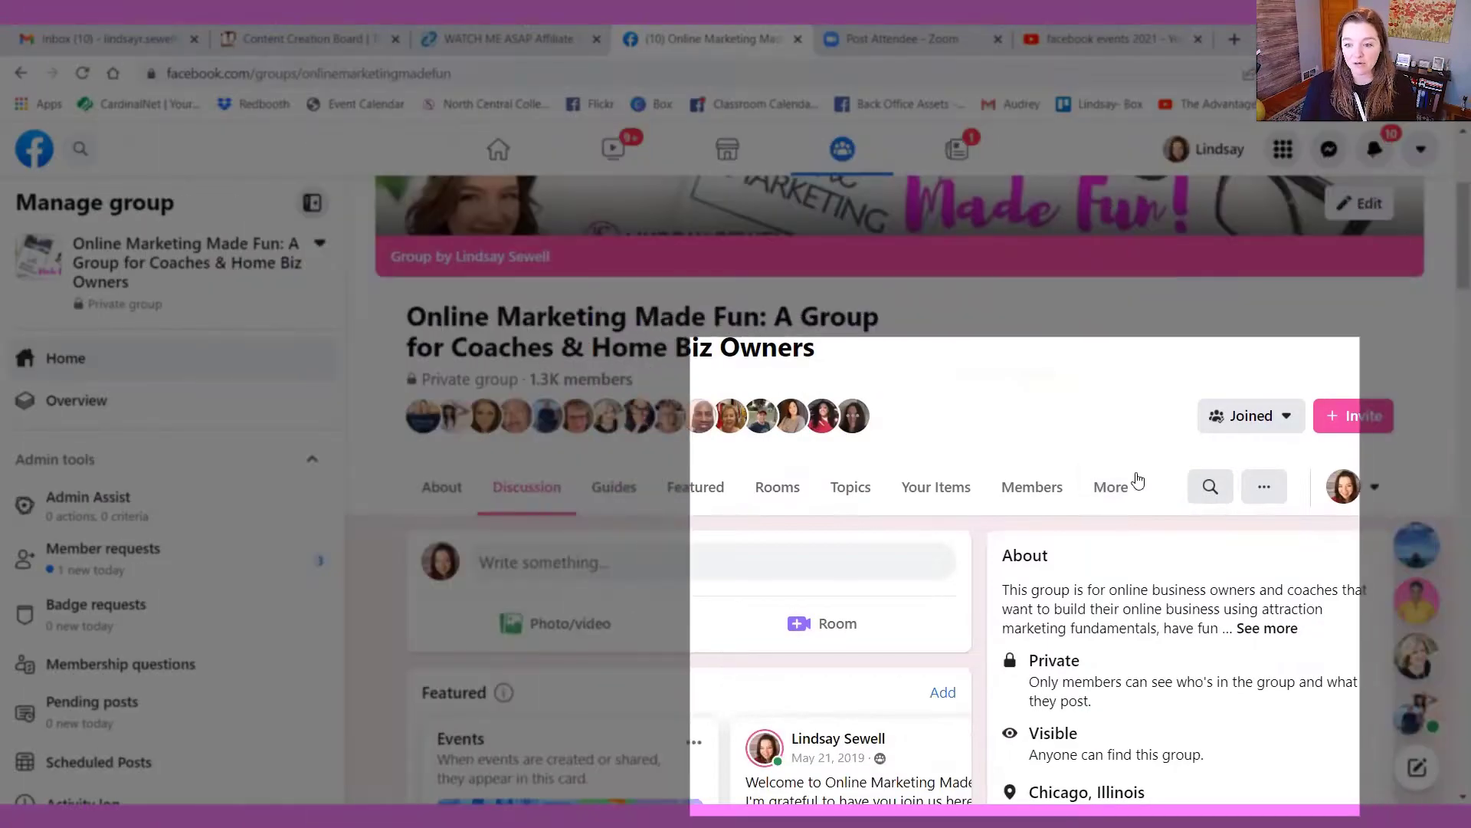
{"action": "left_click", "coordinate": [1113, 488]}
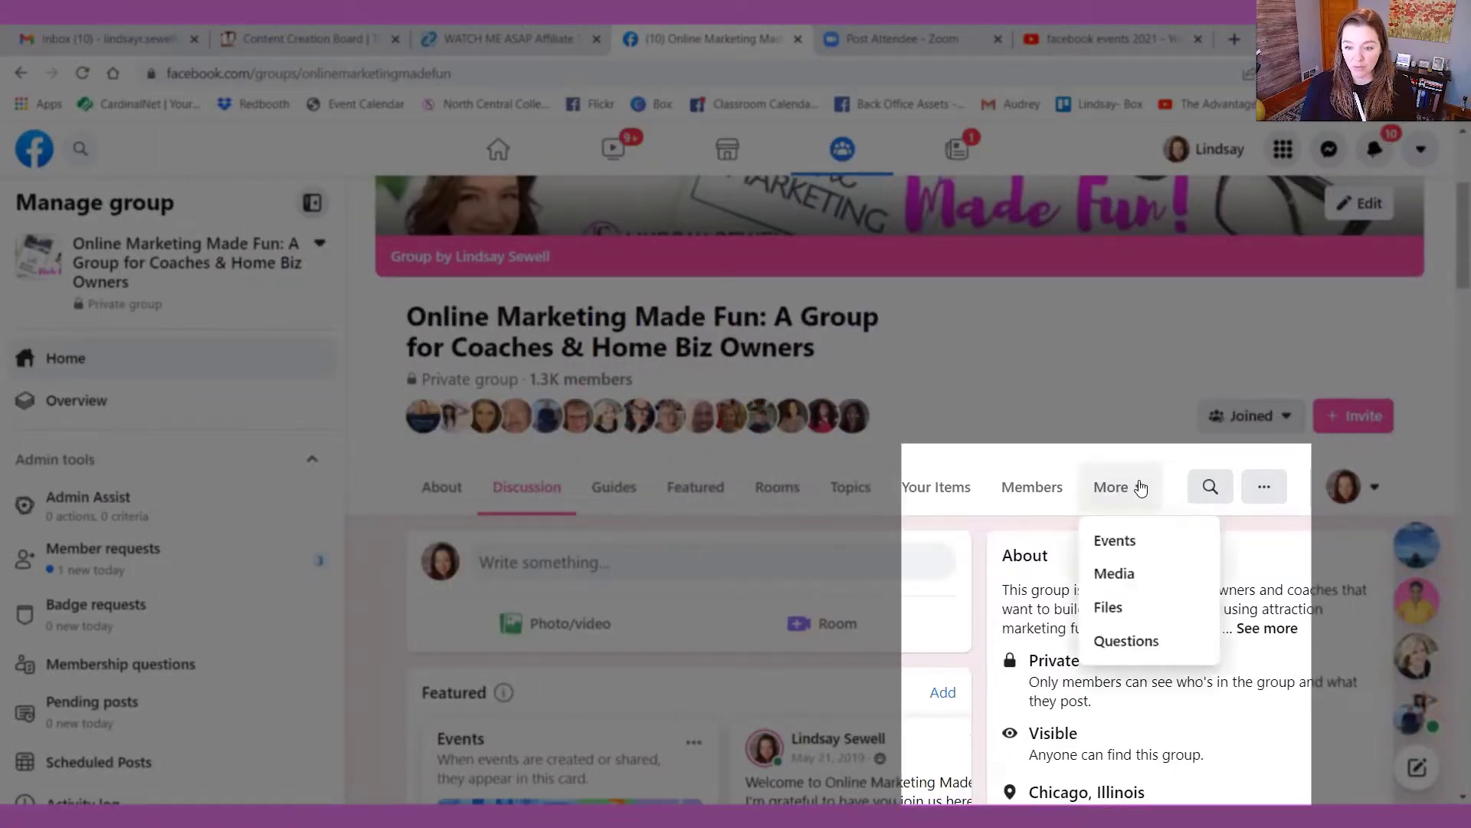
{"action": "left_click", "coordinate": [1134, 541]}
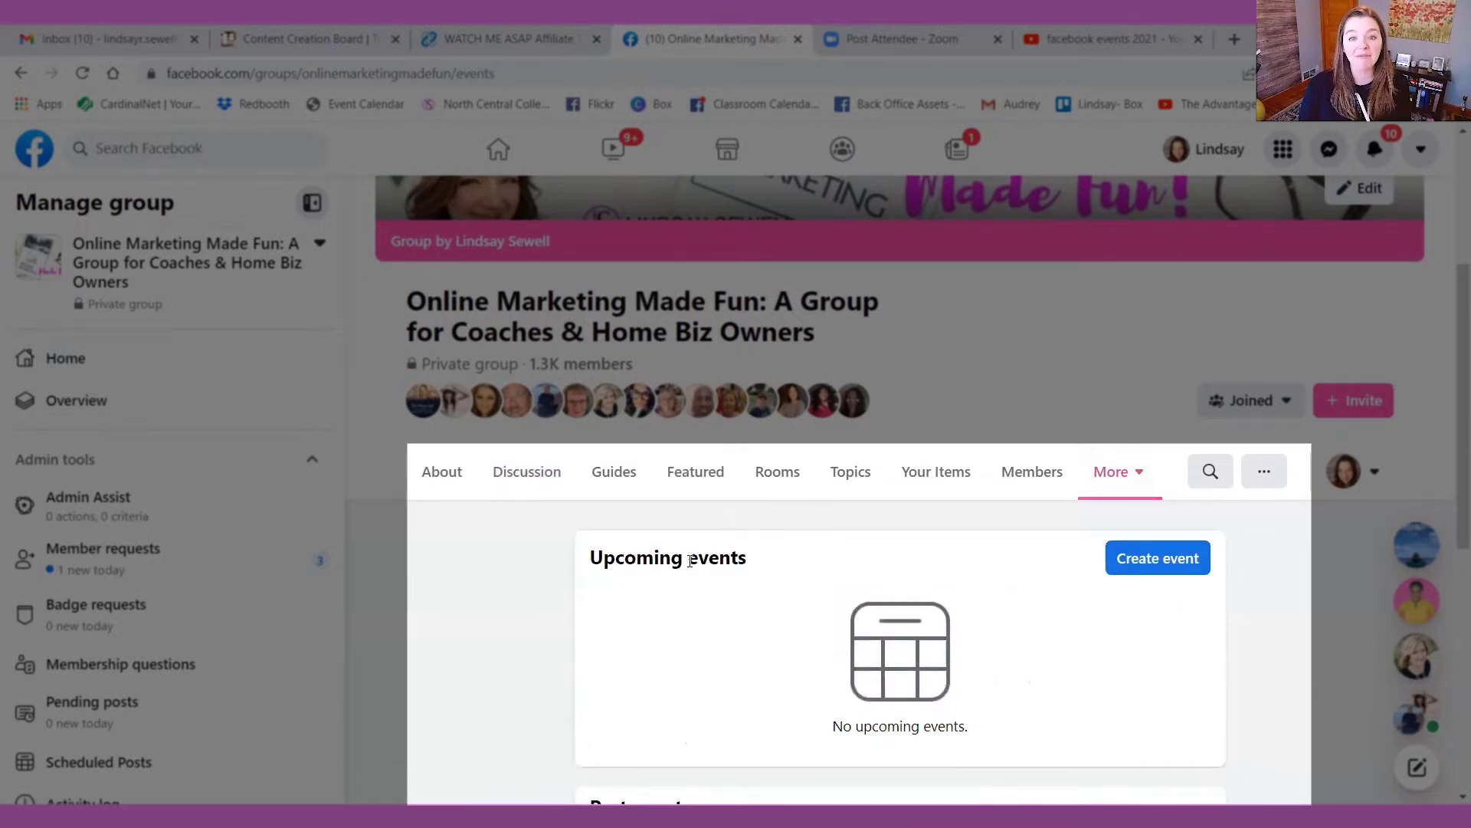
{"action": "left_click", "coordinate": [1188, 555]}
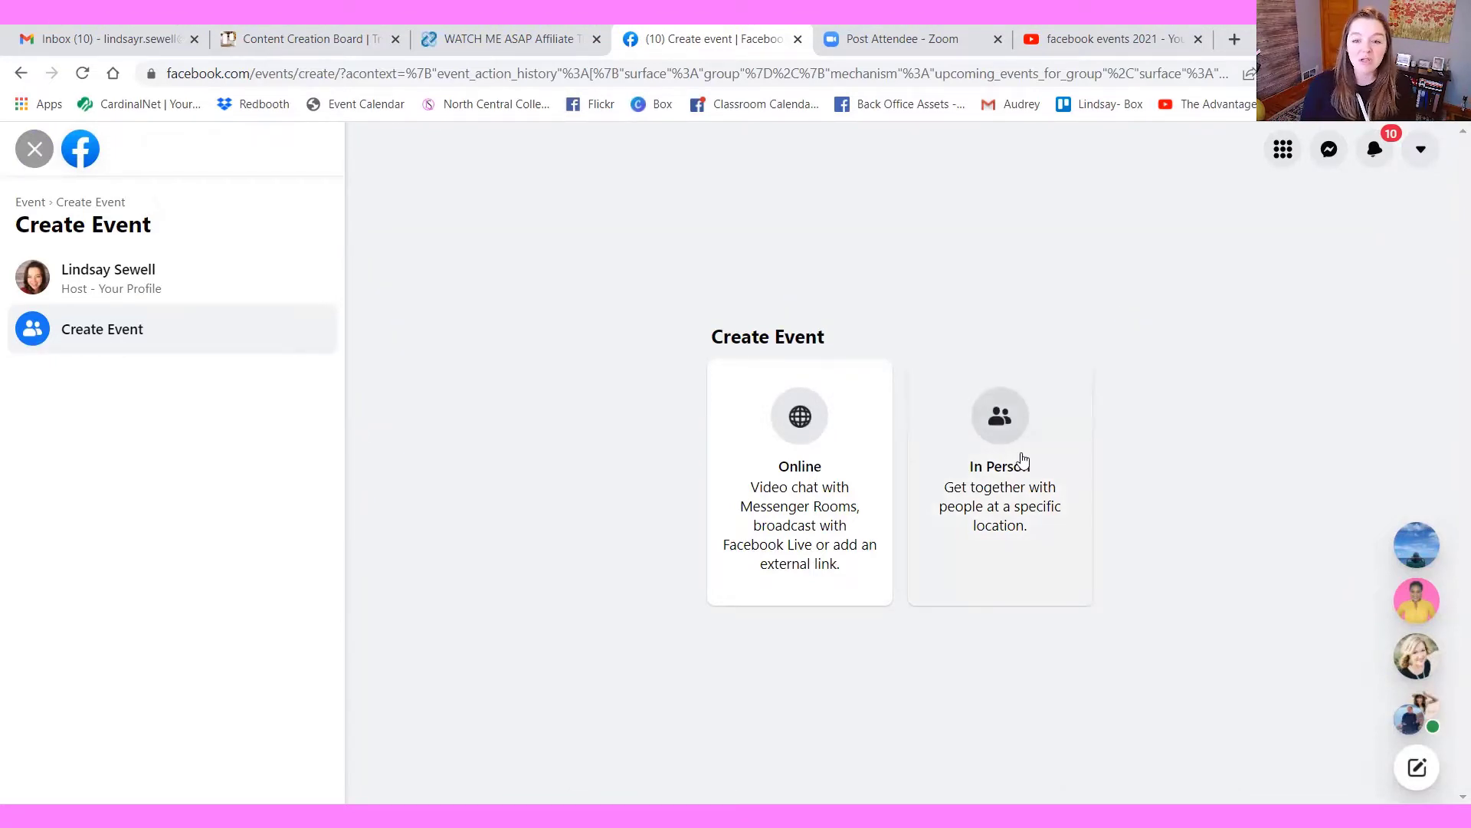
{"action": "left_click", "coordinate": [798, 463]}
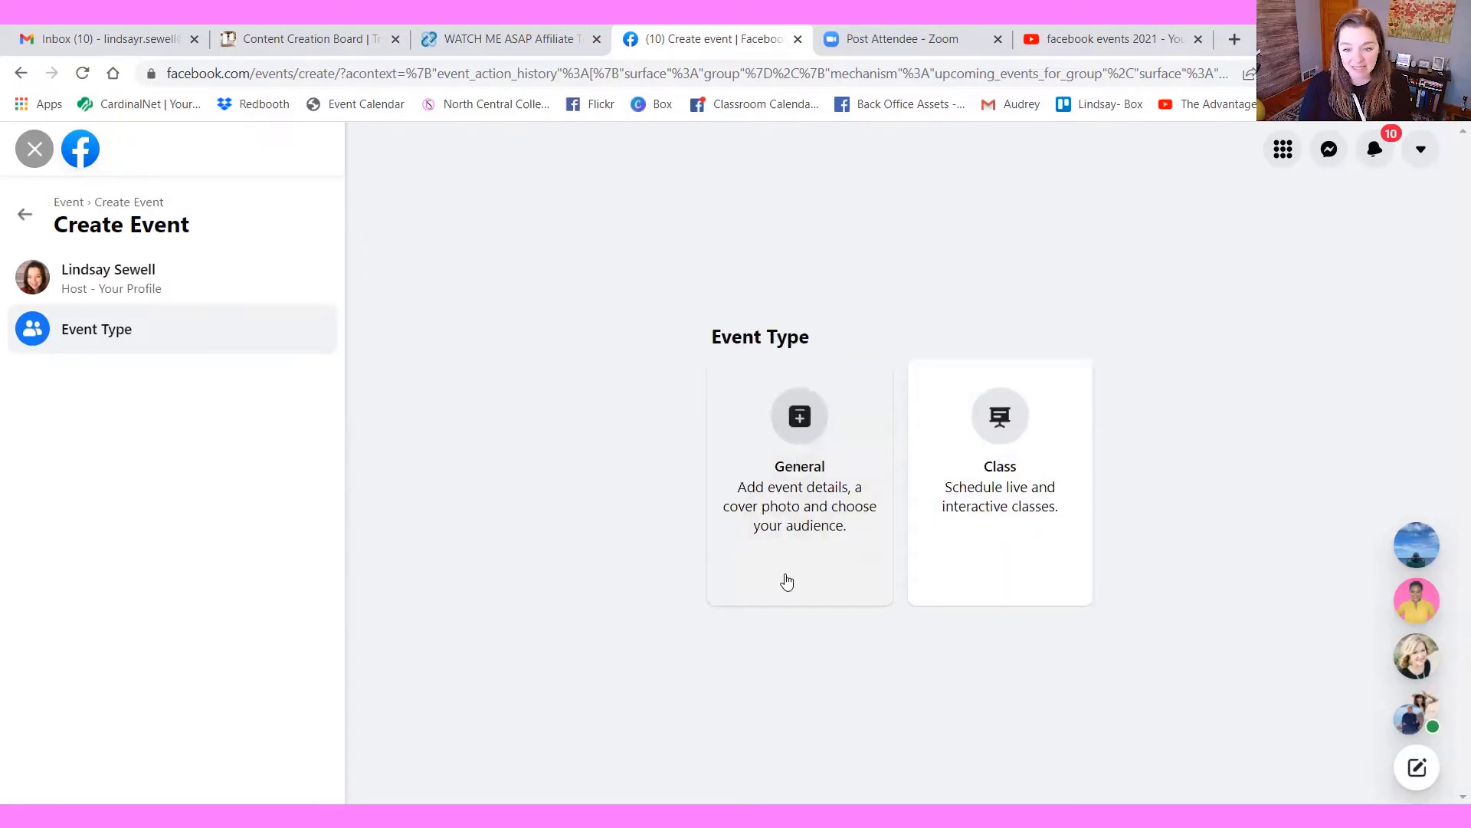
{"action": "left_click", "coordinate": [798, 506]}
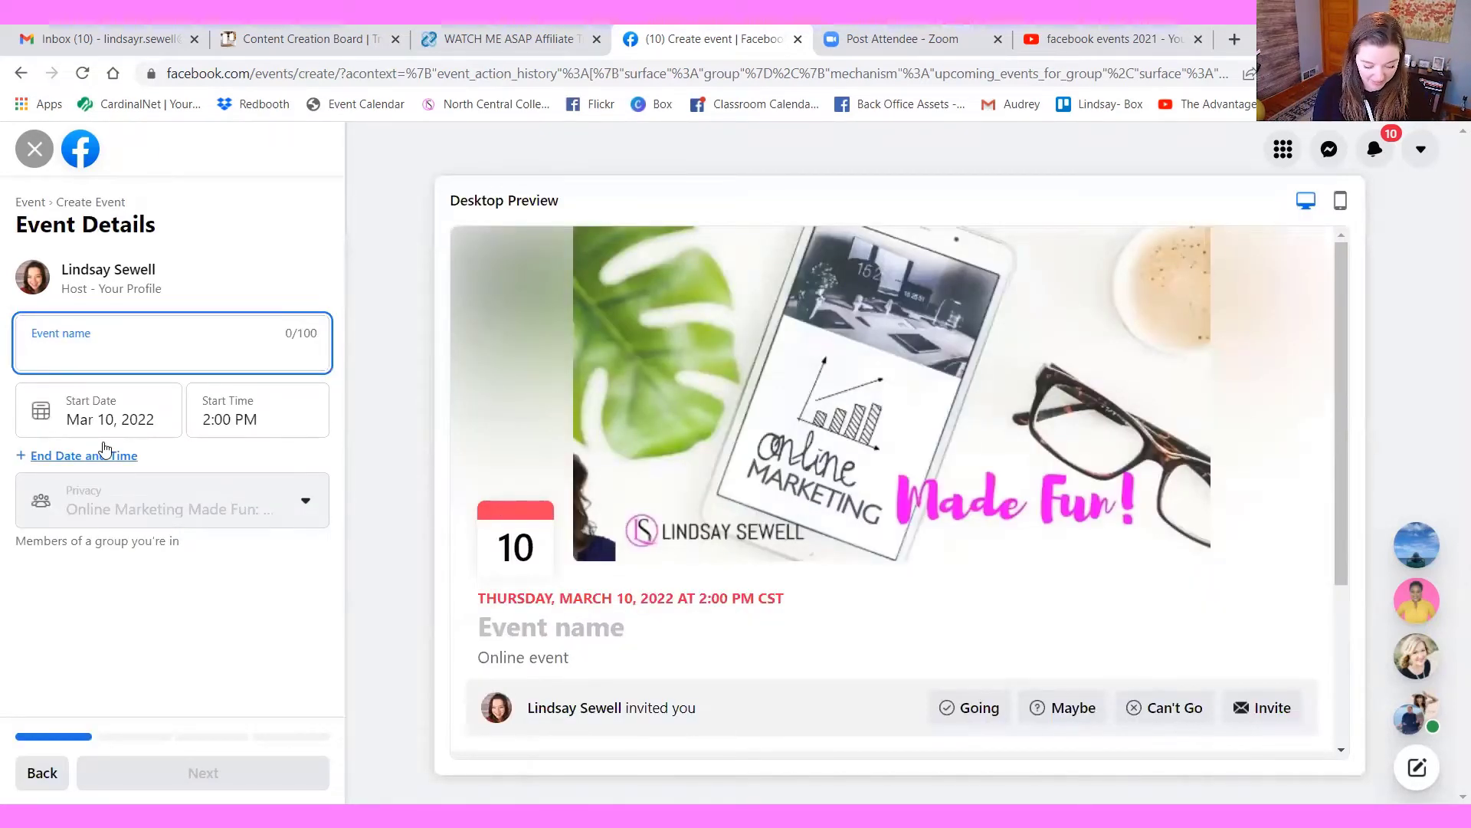
Name the event "Social Media Sales Summit"
{"action": "type", "text": "Social Media Sale S"}
{"action": "key", "text": "BackSpace"}
{"action": "key", "text": "BackSpace"}
{"action": "type", "text": "s Summit"}
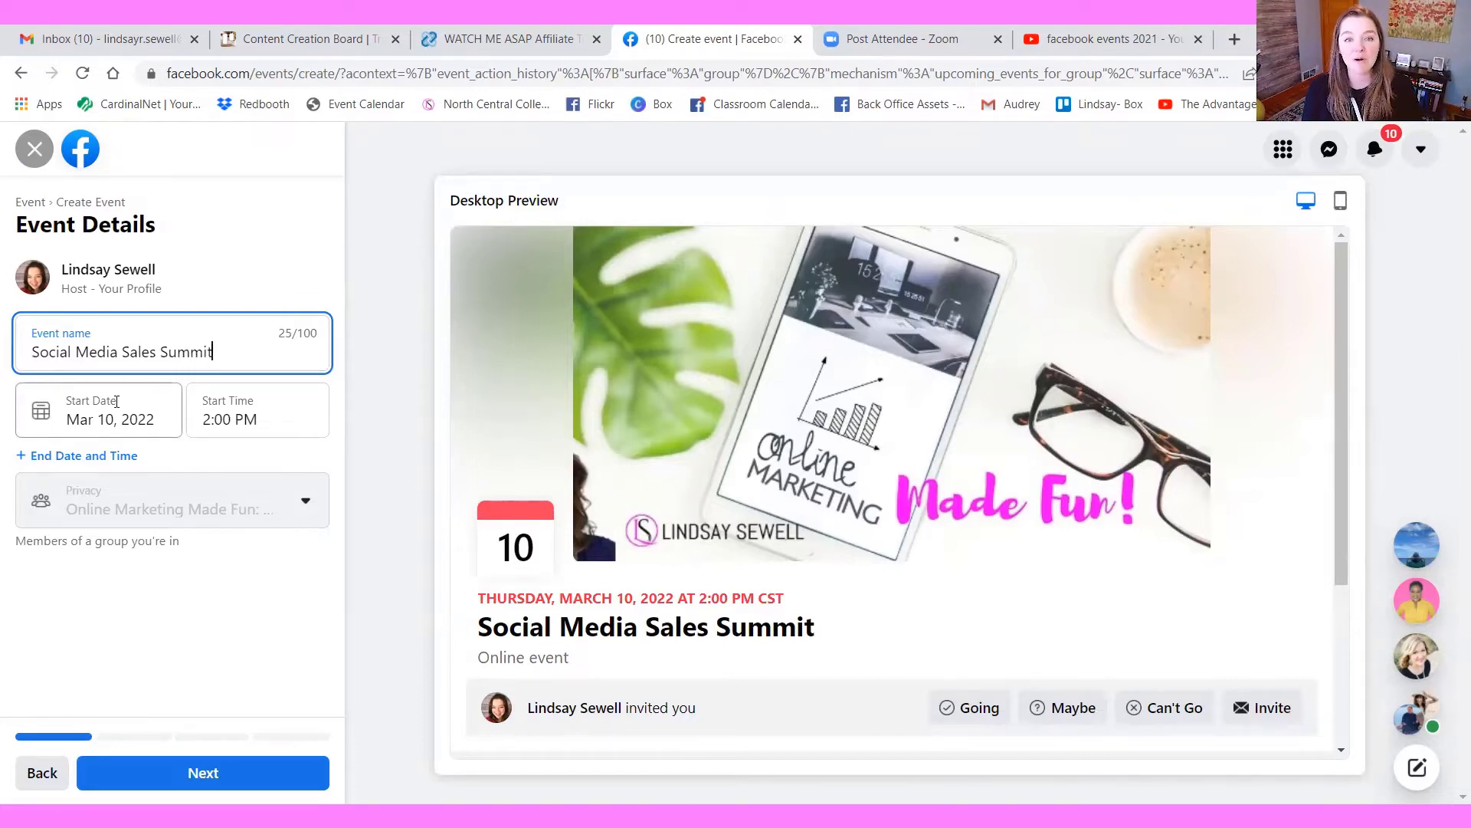
Set the event's start date to Apr 11, 2022 and open the start time choices
{"action": "left_click", "coordinate": [120, 423]}
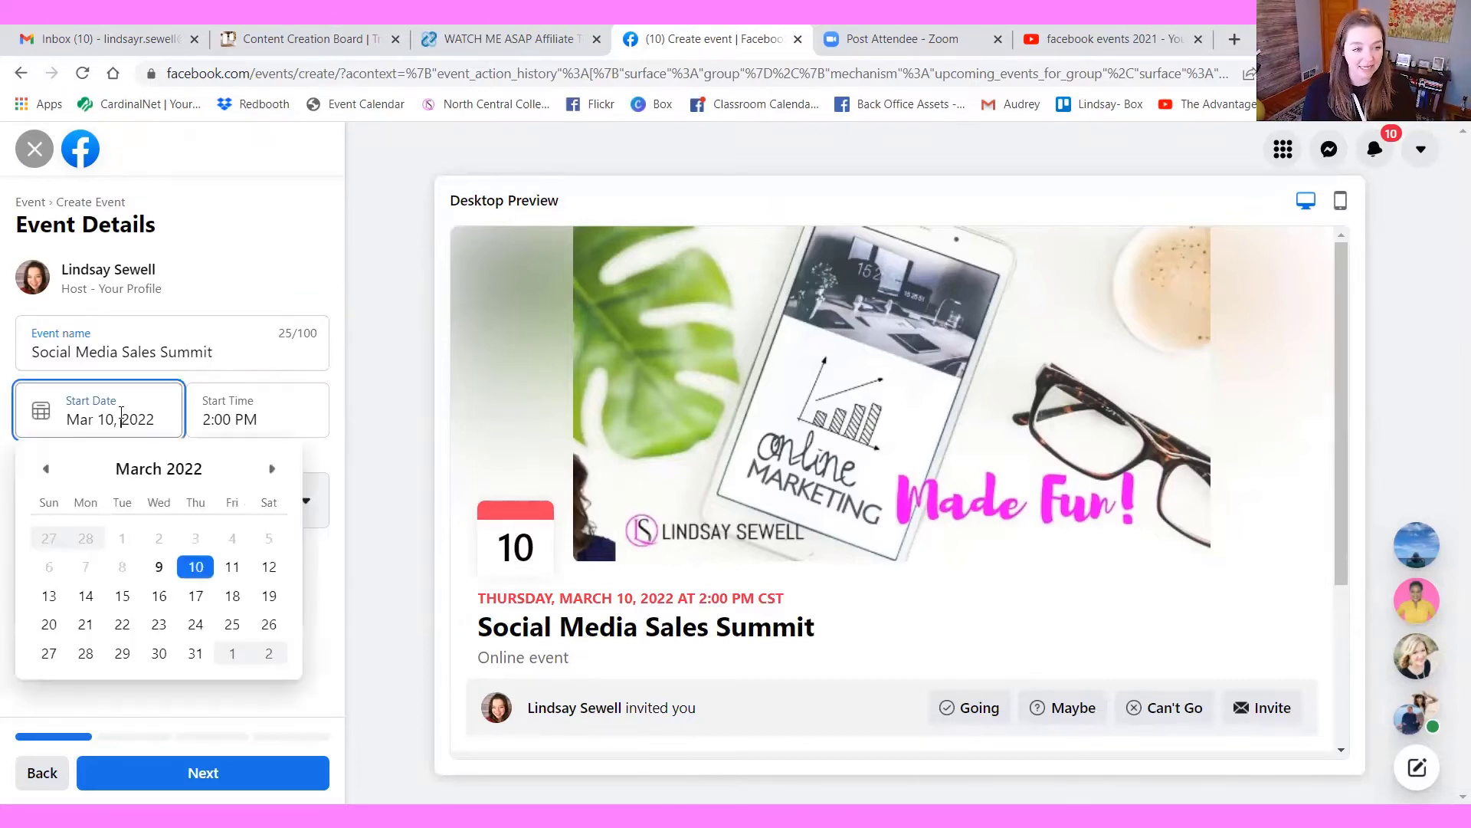
{"action": "left_click", "coordinate": [274, 470]}
{"action": "left_click", "coordinate": [87, 597]}
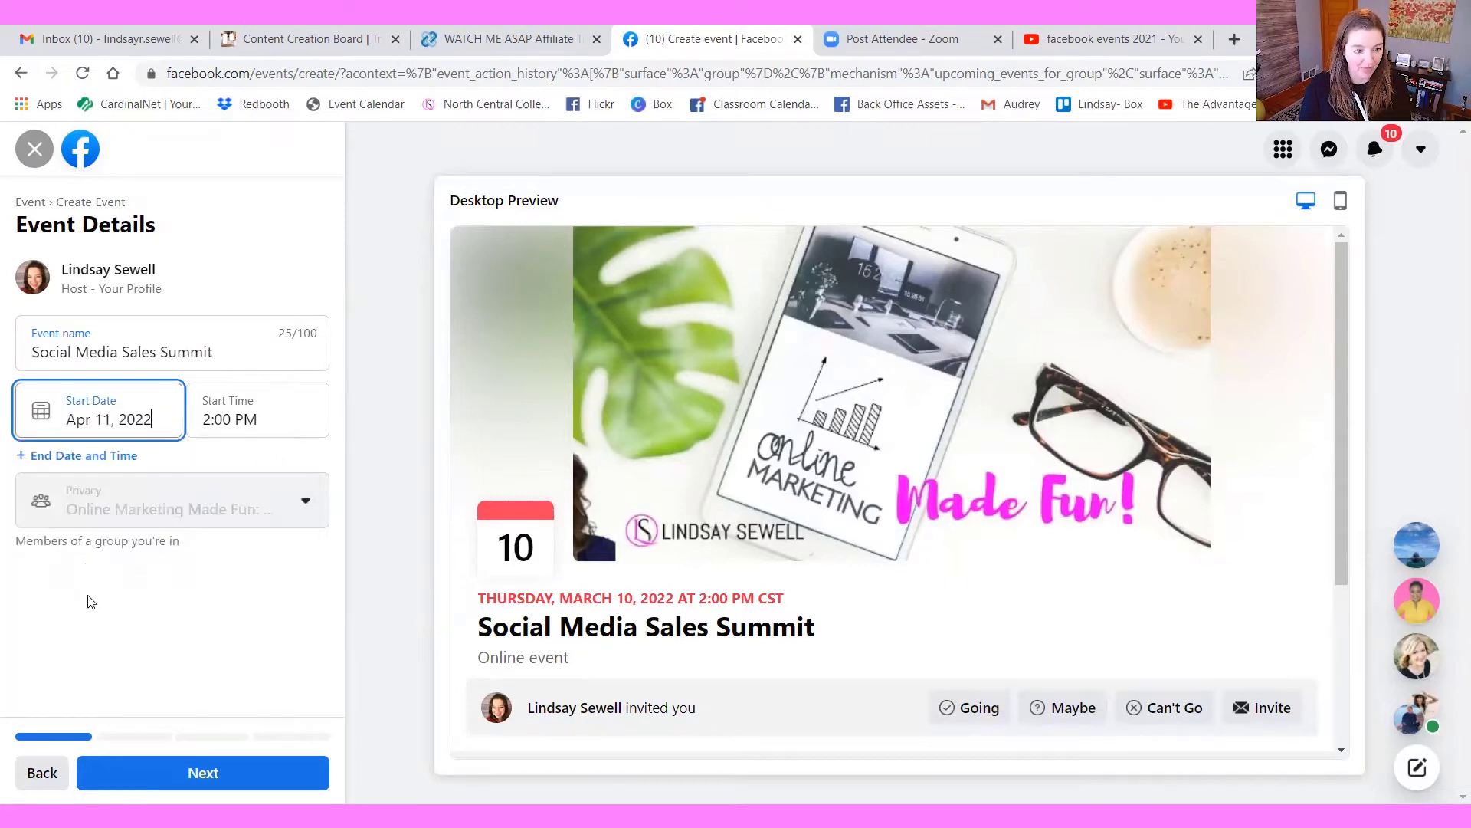
{"action": "left_click", "coordinate": [217, 418]}
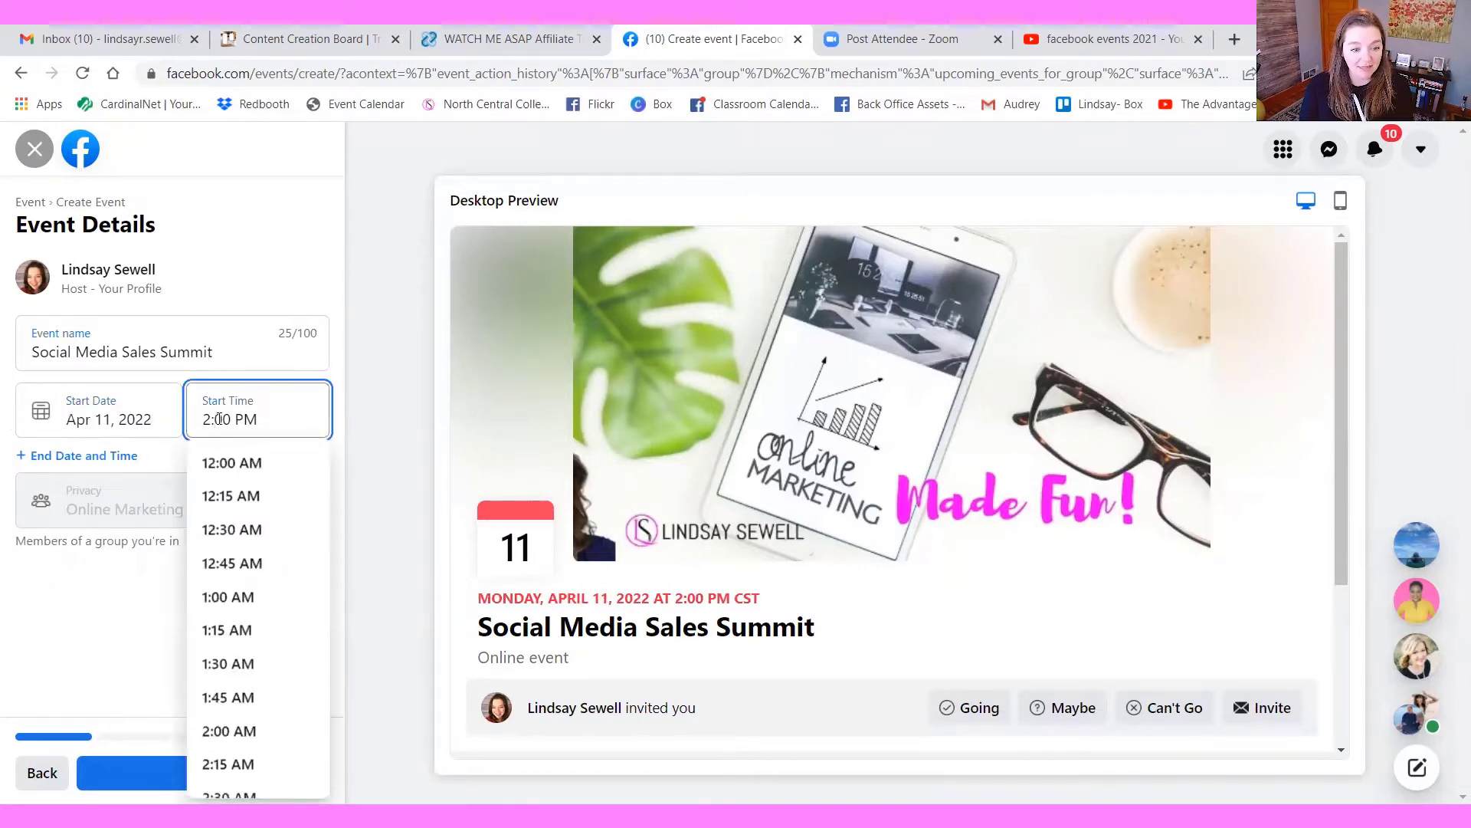
Add an end date and time to the event and set the end time to 3:00 PM
{"action": "left_click", "coordinate": [115, 455]}
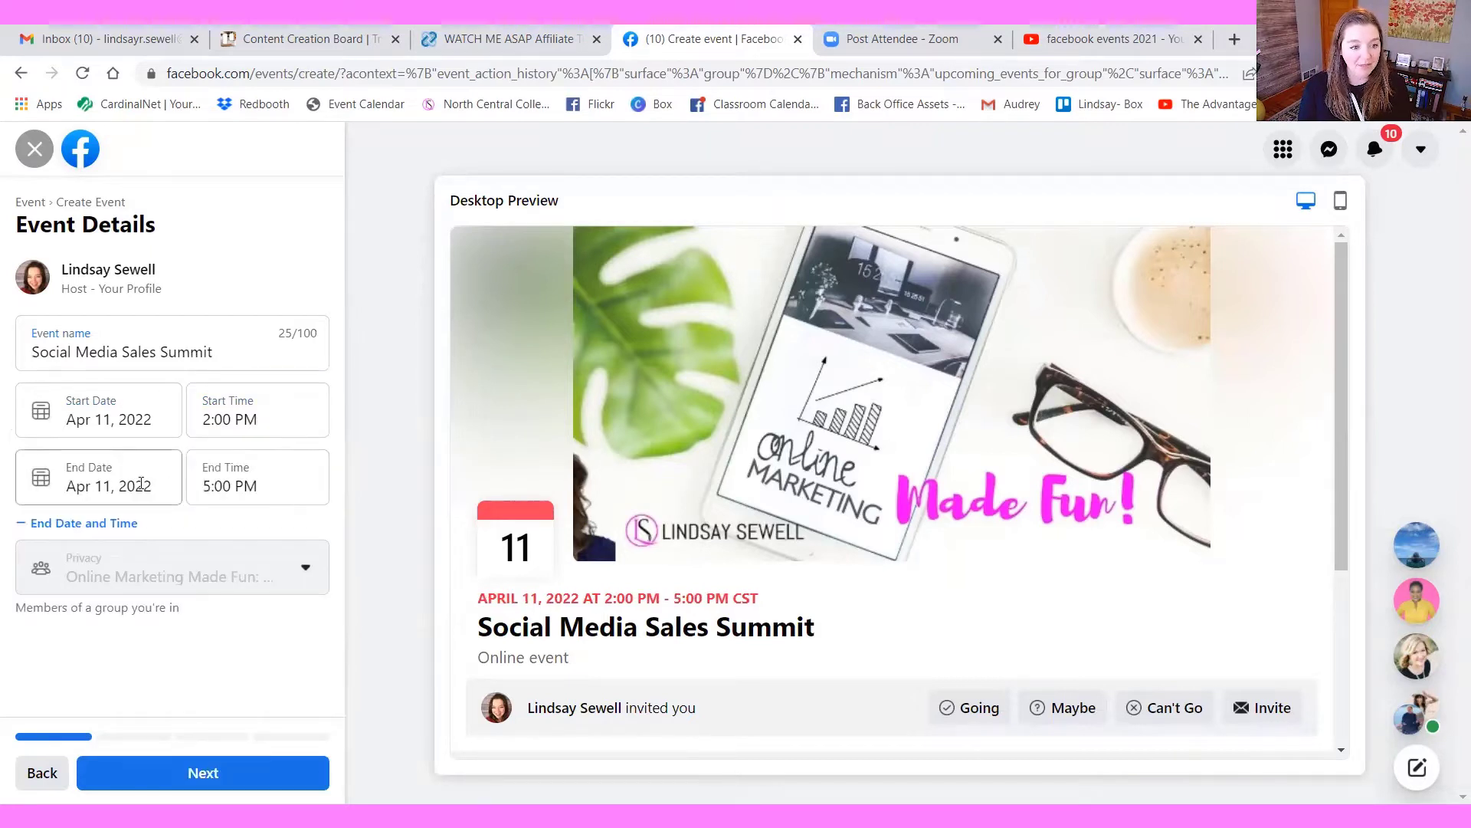
{"action": "left_click", "coordinate": [230, 486]}
{"action": "scroll", "coordinate": [243, 567], "scroll_direction": "down", "scroll_amount": 1}
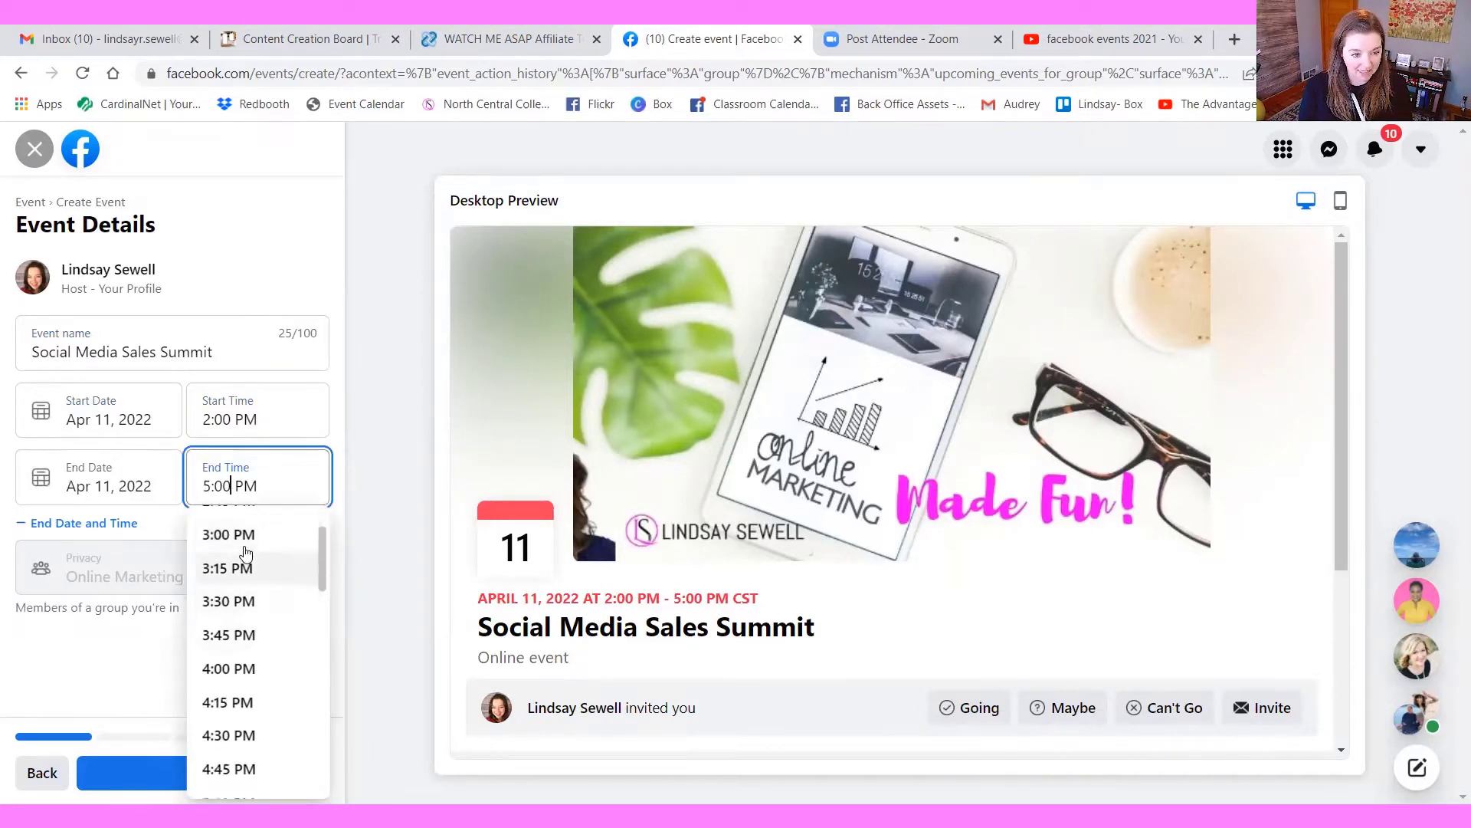
{"action": "left_click", "coordinate": [227, 536]}
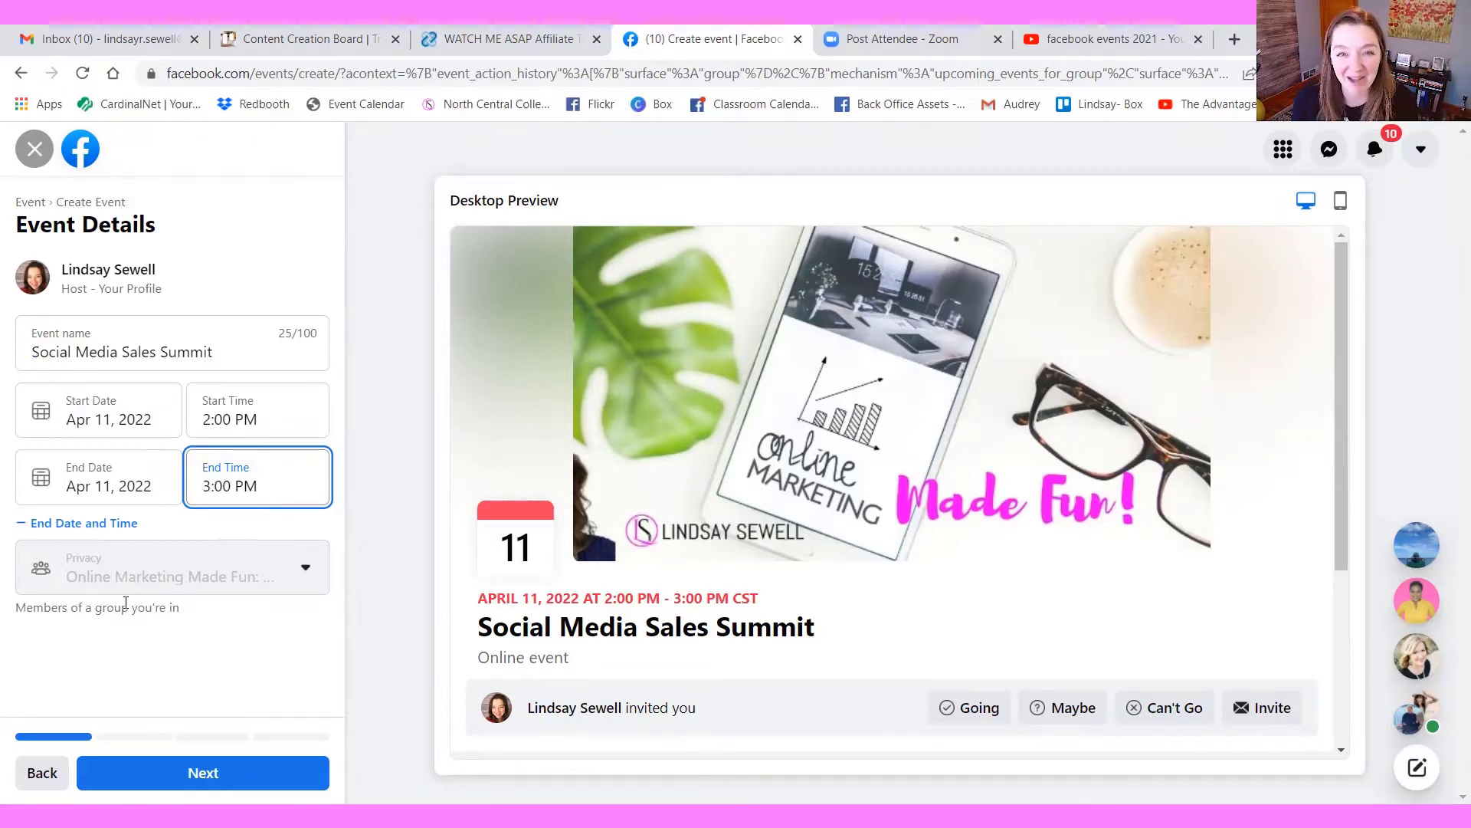
Continue to the location settings and choose Other as the way for people to join the event online
{"action": "left_click", "coordinate": [210, 784]}
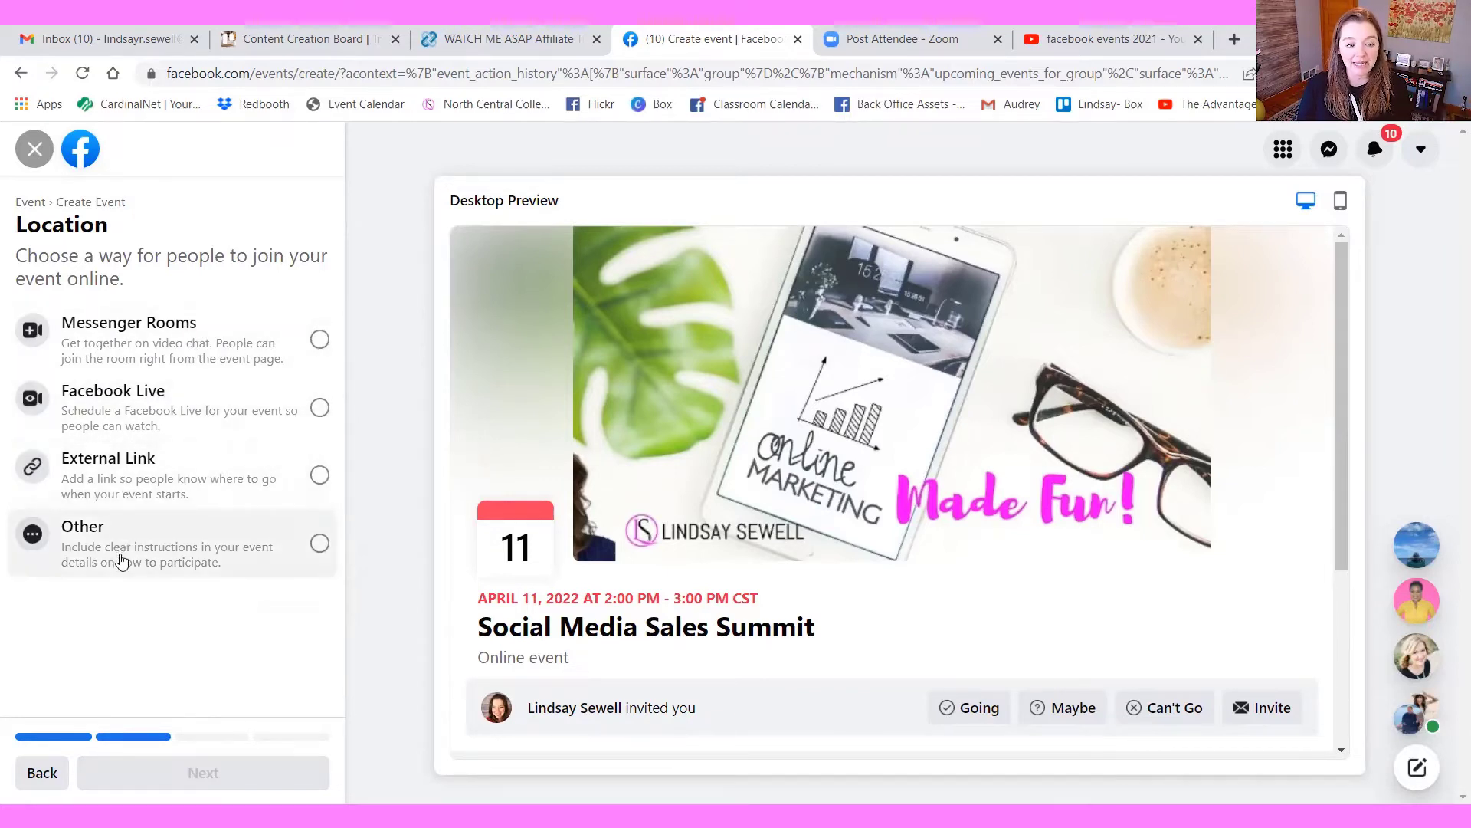
{"action": "left_click", "coordinate": [320, 544]}
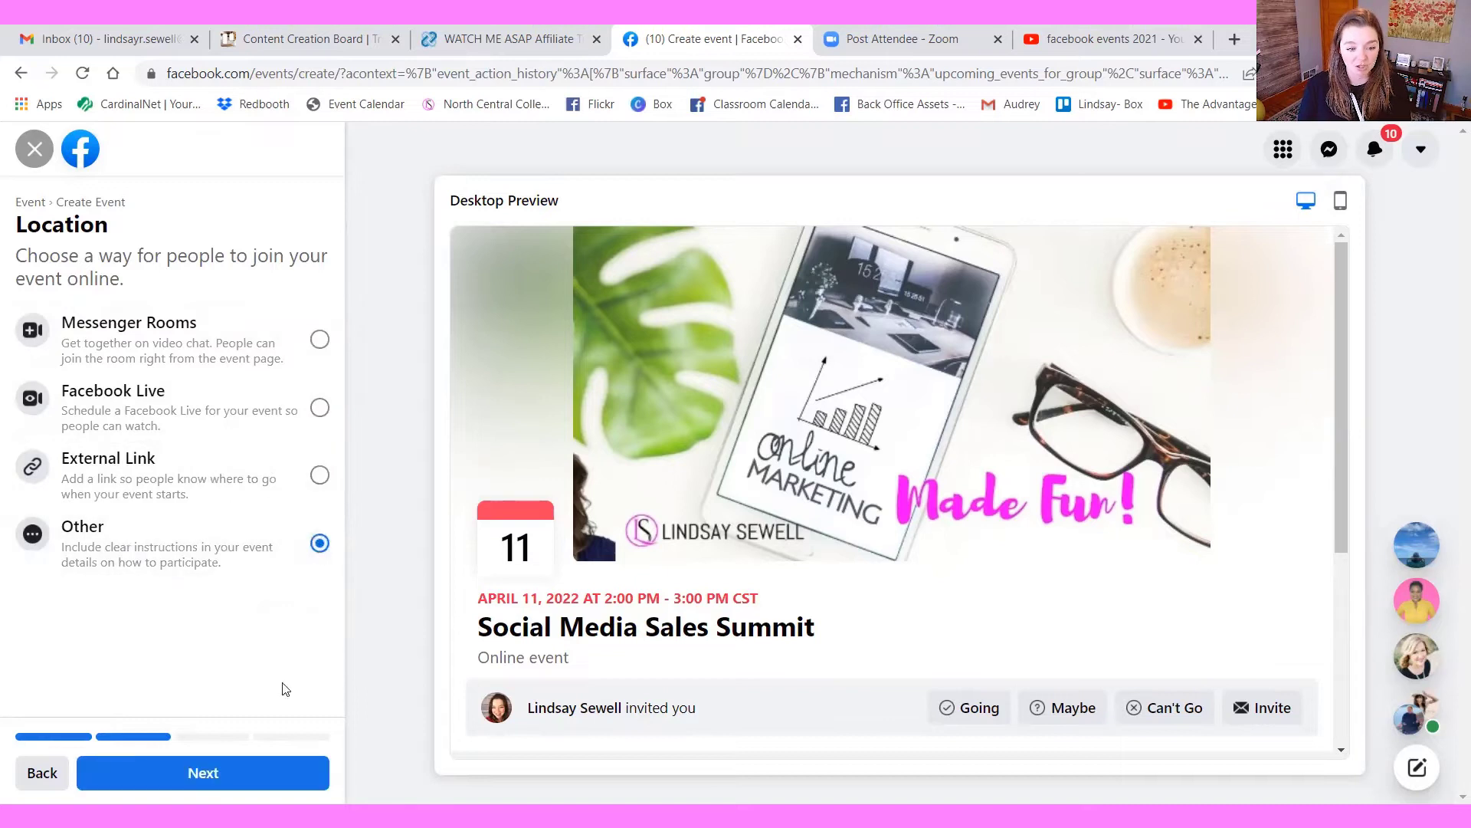
{"action": "left_click", "coordinate": [230, 781]}
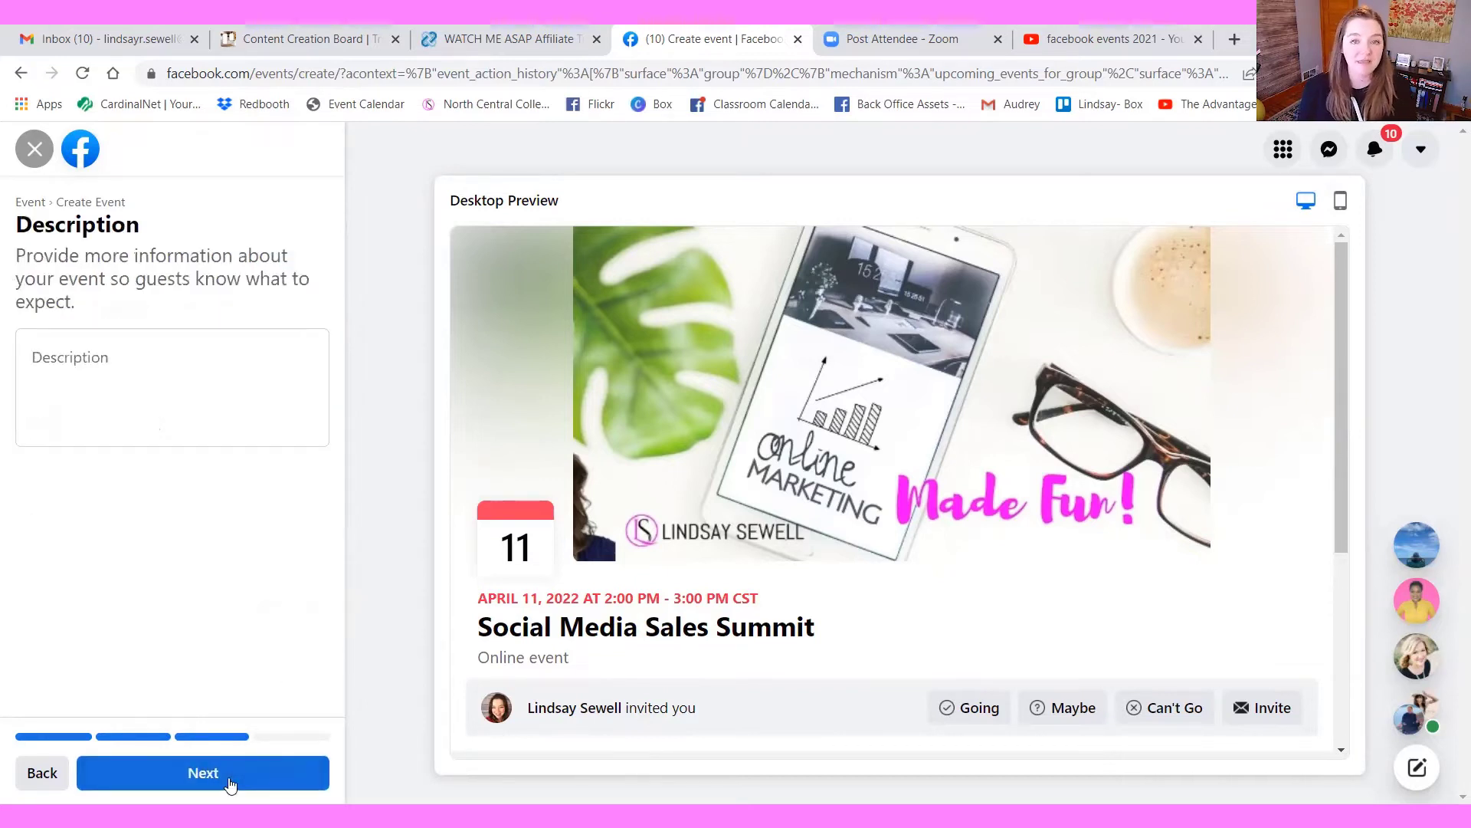
Enter the description "This is where you need to go to register for the summit." with the host's website address below, and continue
{"action": "left_click", "coordinate": [160, 348]}
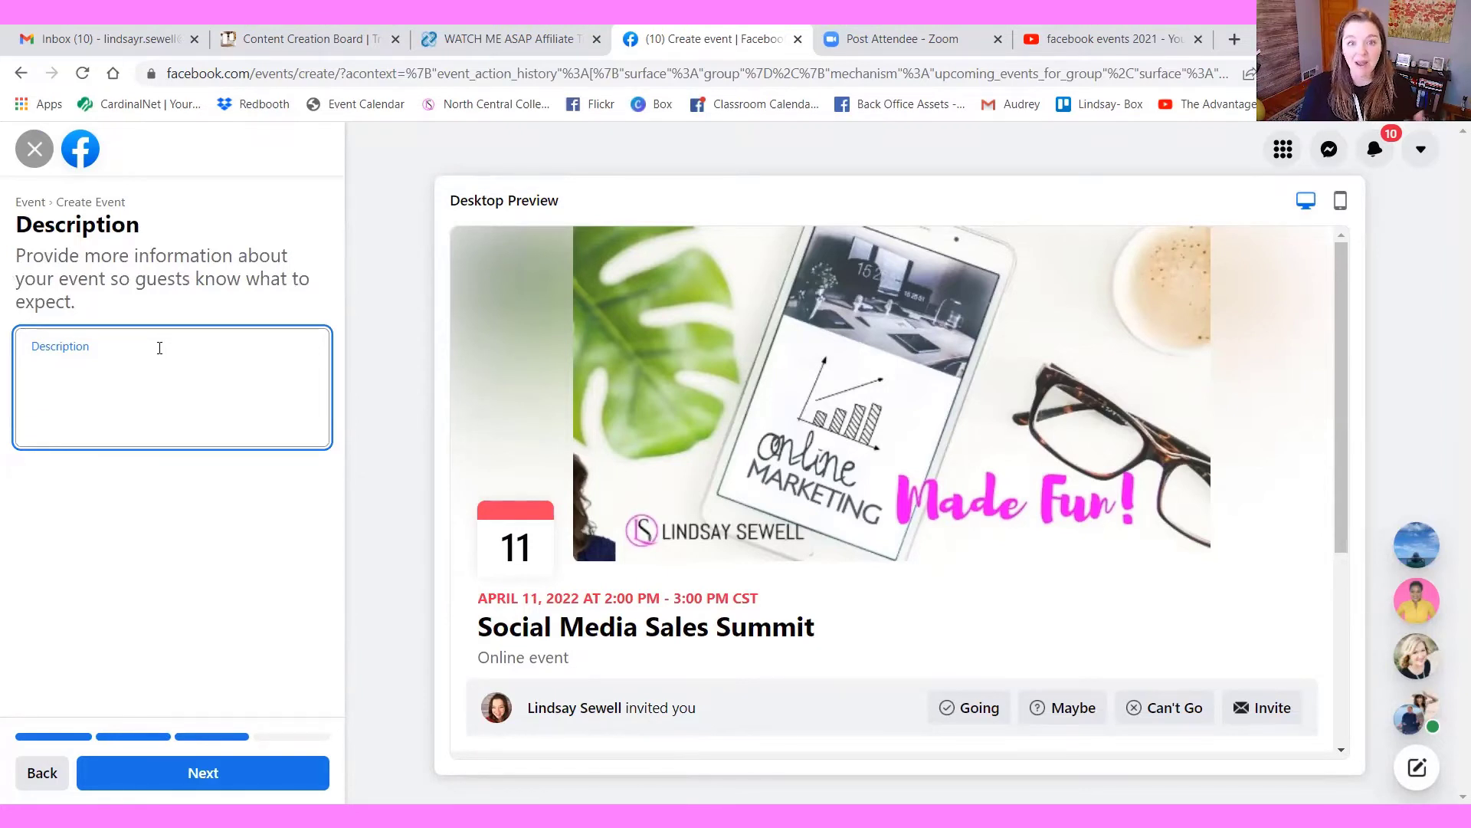
{"action": "type", "text": "This "}
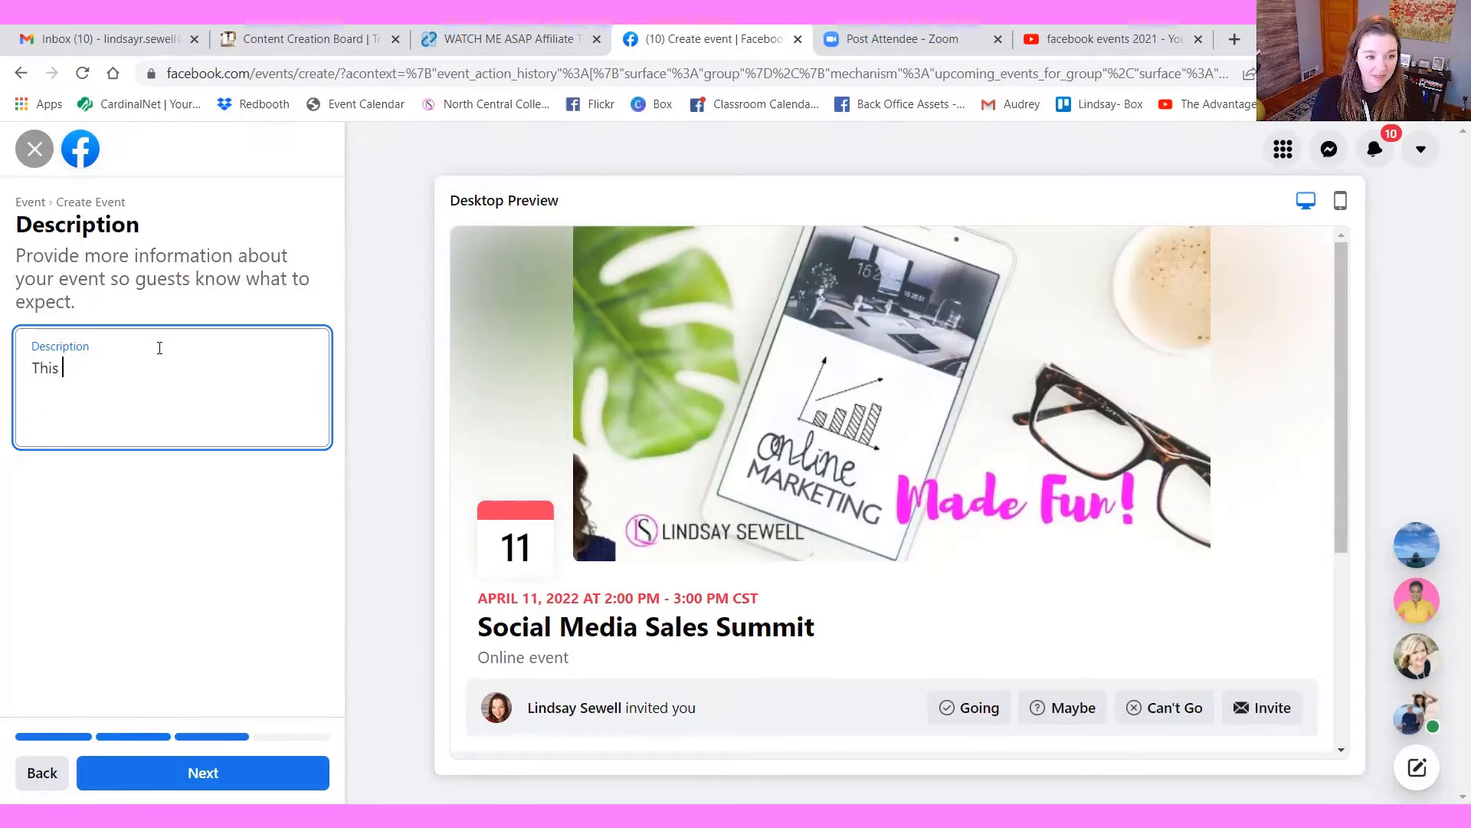
{"action": "type", "text": "is where you "}
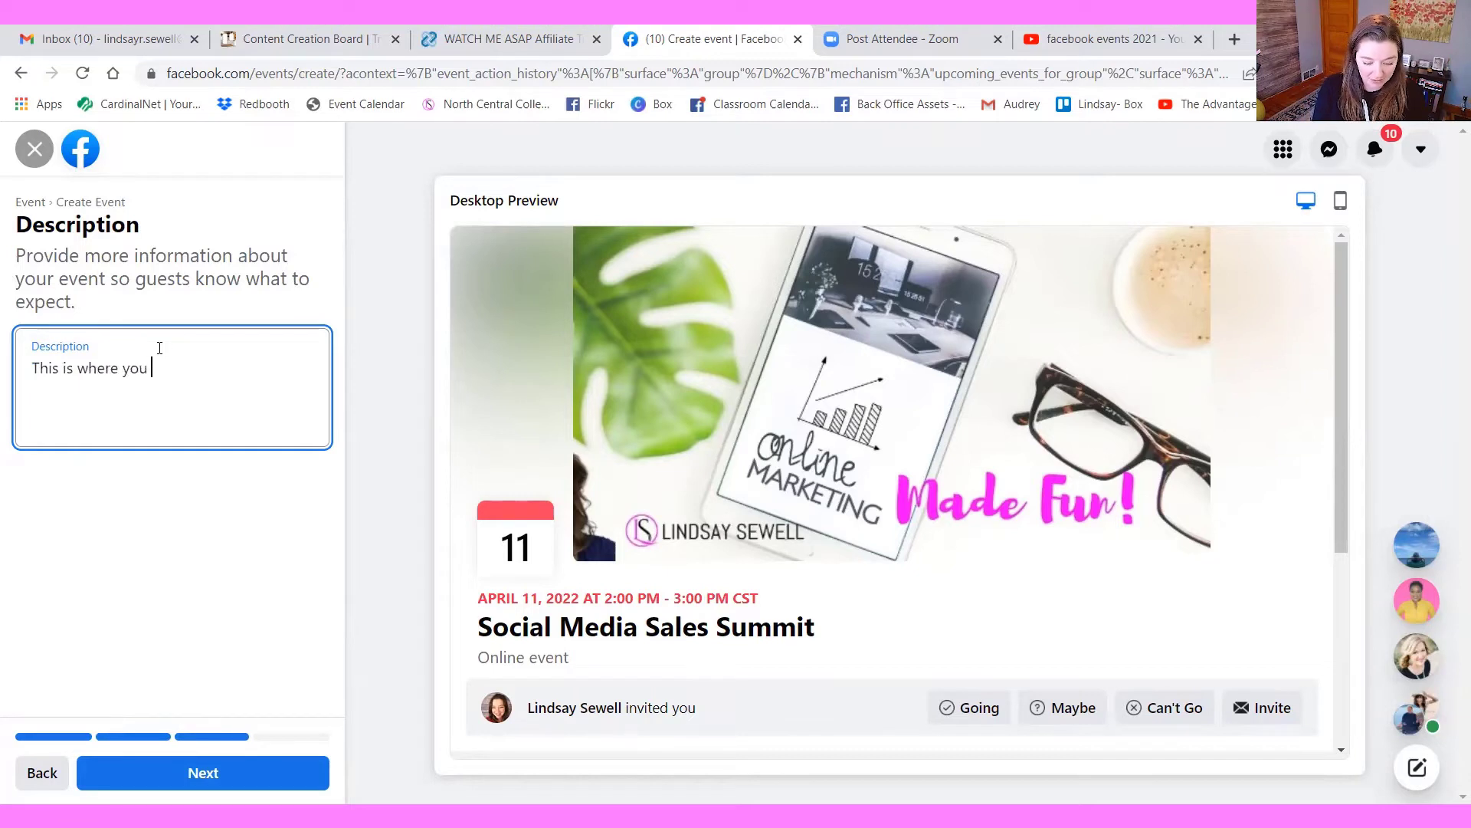
{"action": "type", "text": "need to go to reg"}
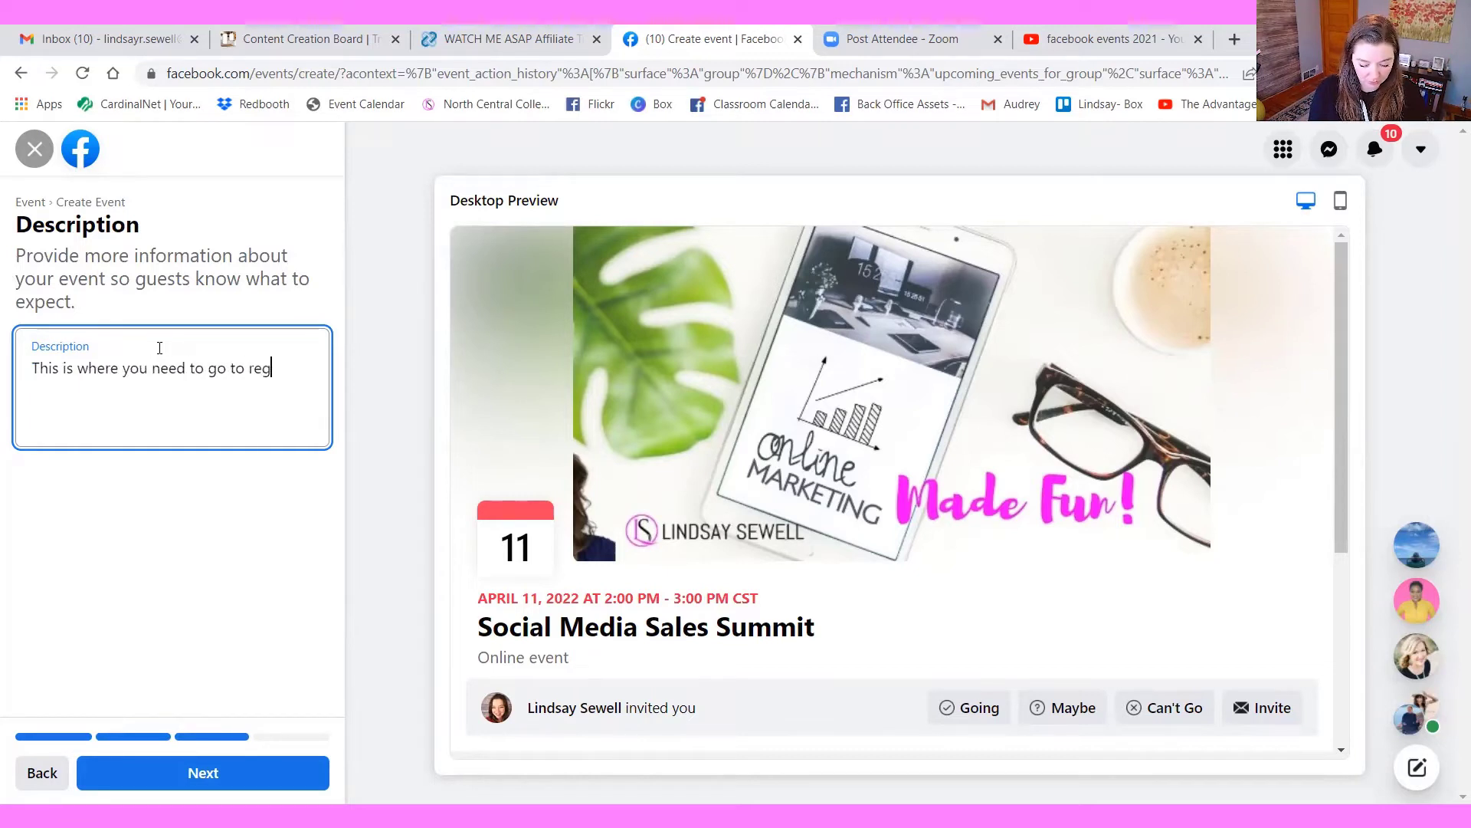
{"action": "type", "text": "ister for the summit."}
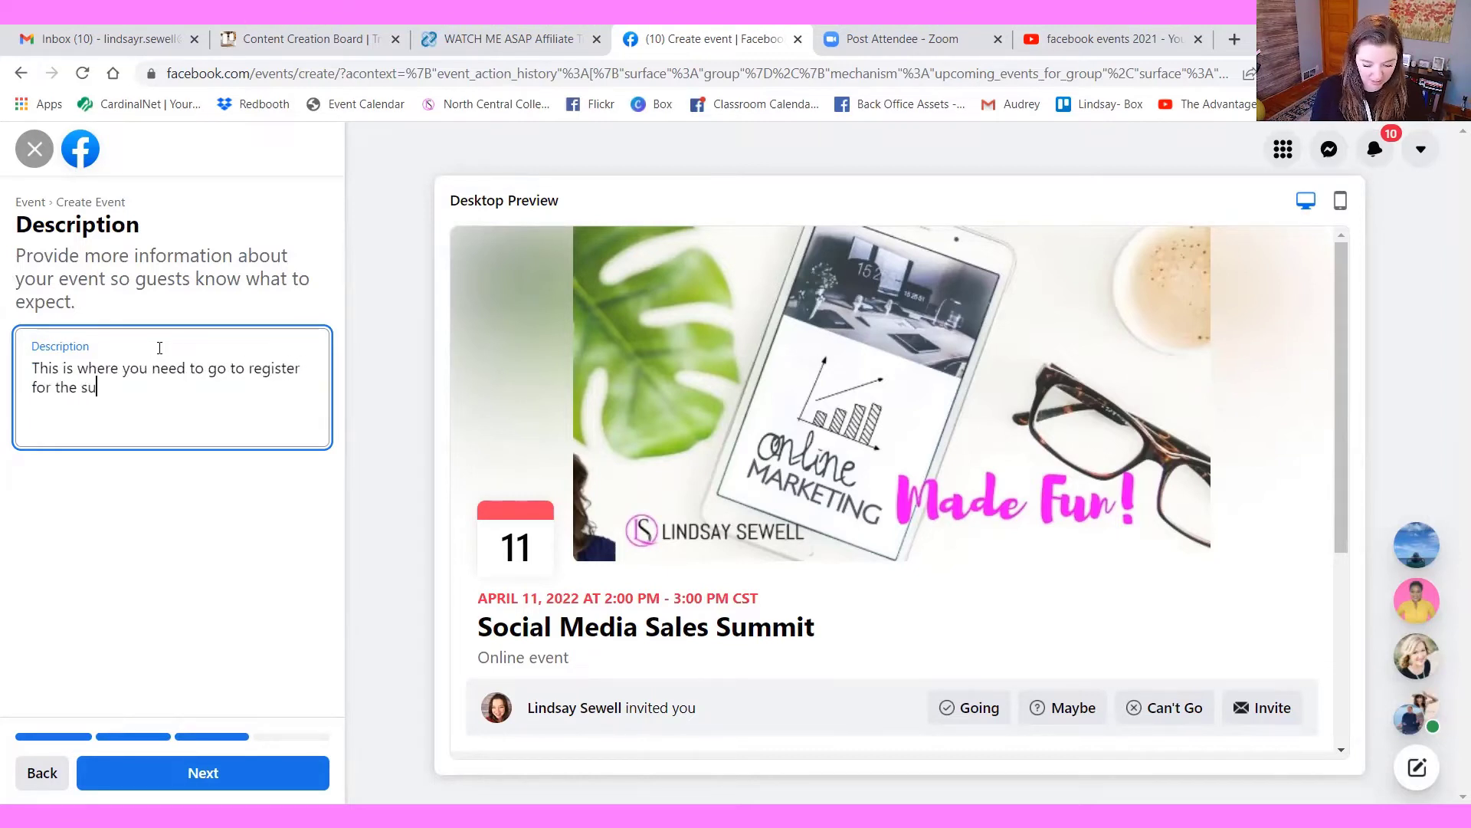
{"action": "key", "text": "Return"}
{"action": "key", "text": "Return"}
{"action": "type", "text": "www.lindsaysewell.com"}
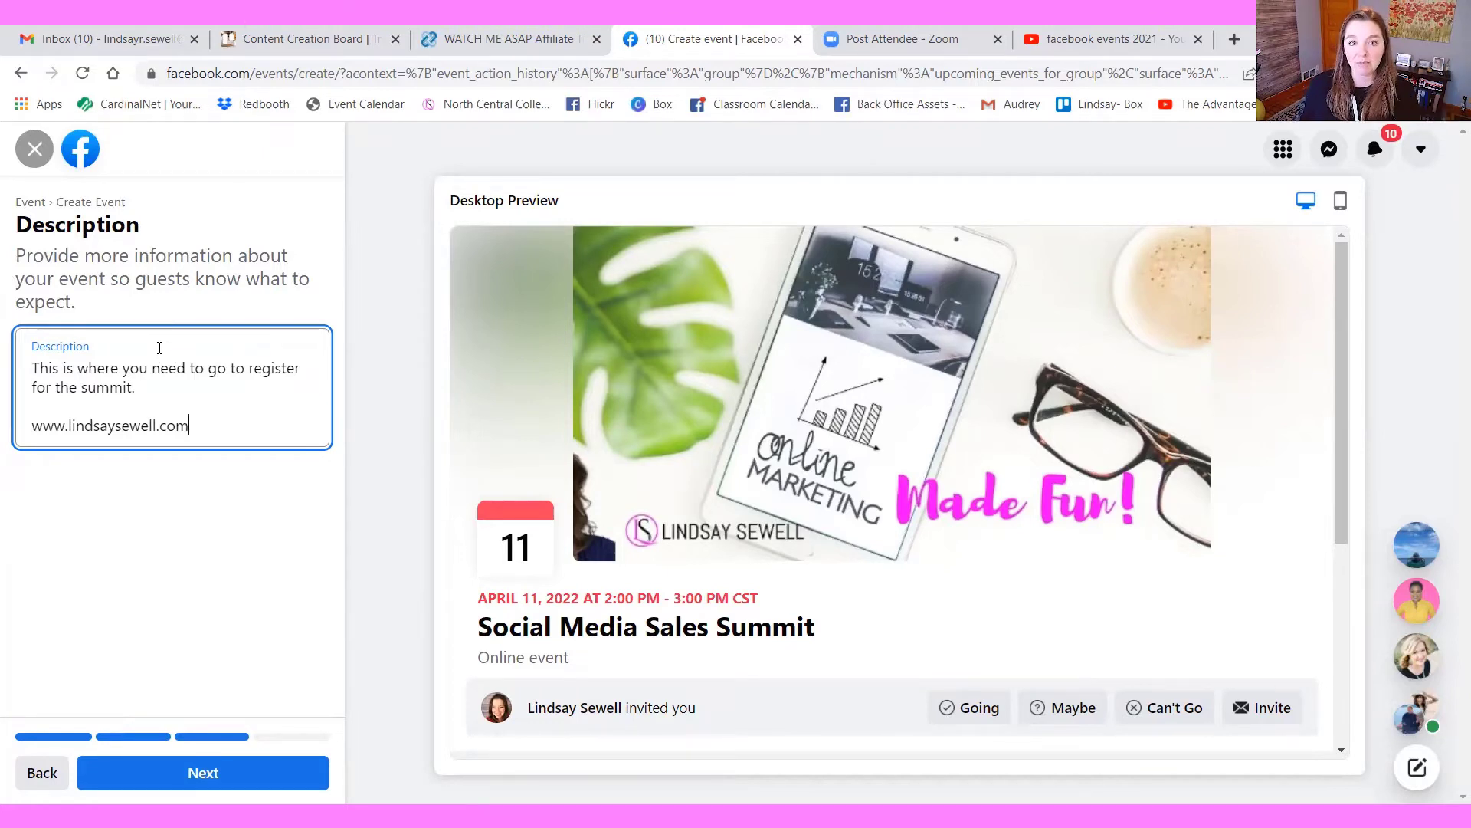
{"action": "left_click", "coordinate": [191, 781]}
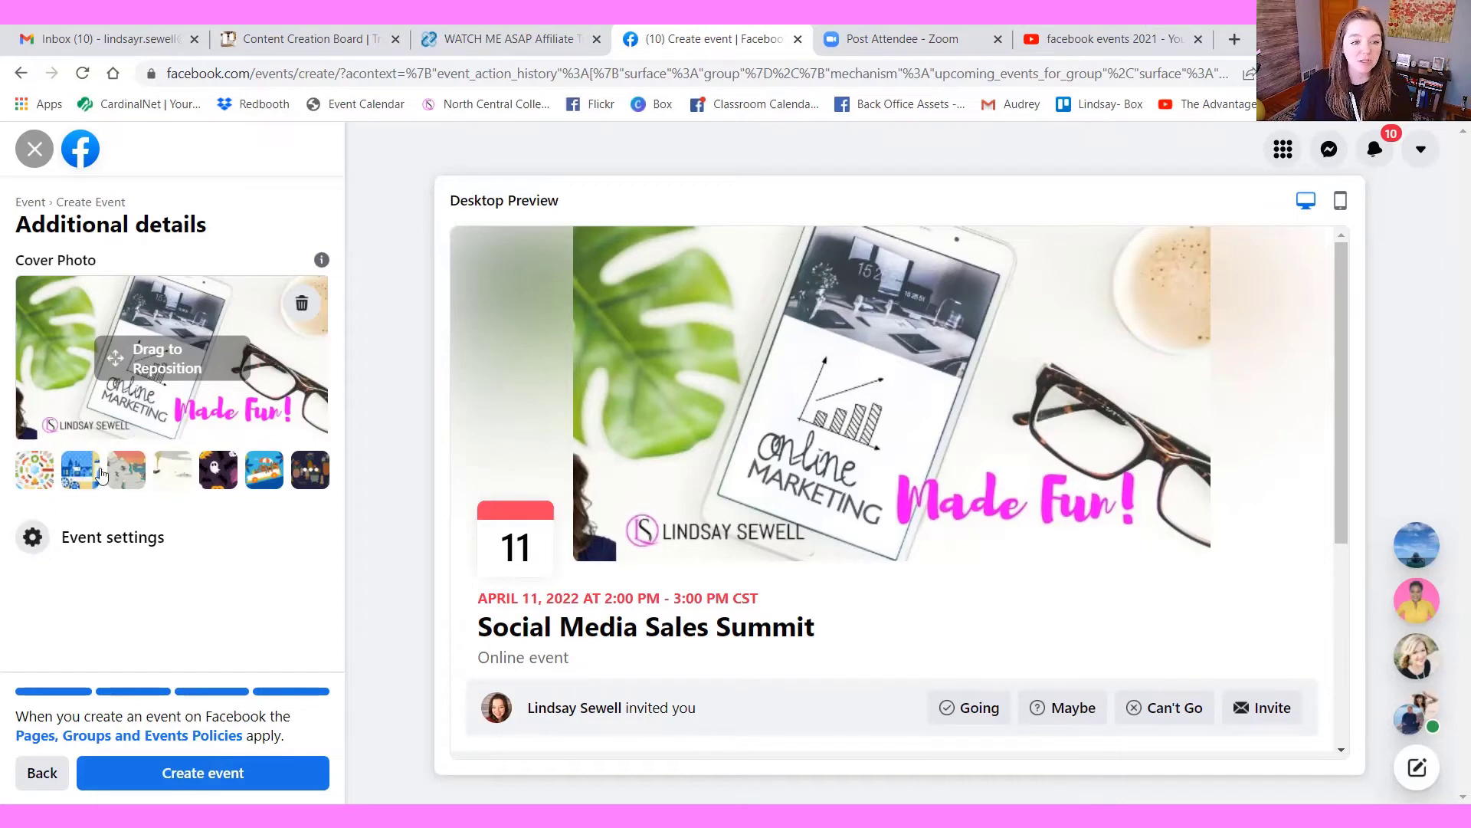
Replace the group's cover photo with the blue winter village illustration and create the event
{"action": "left_click", "coordinate": [302, 305]}
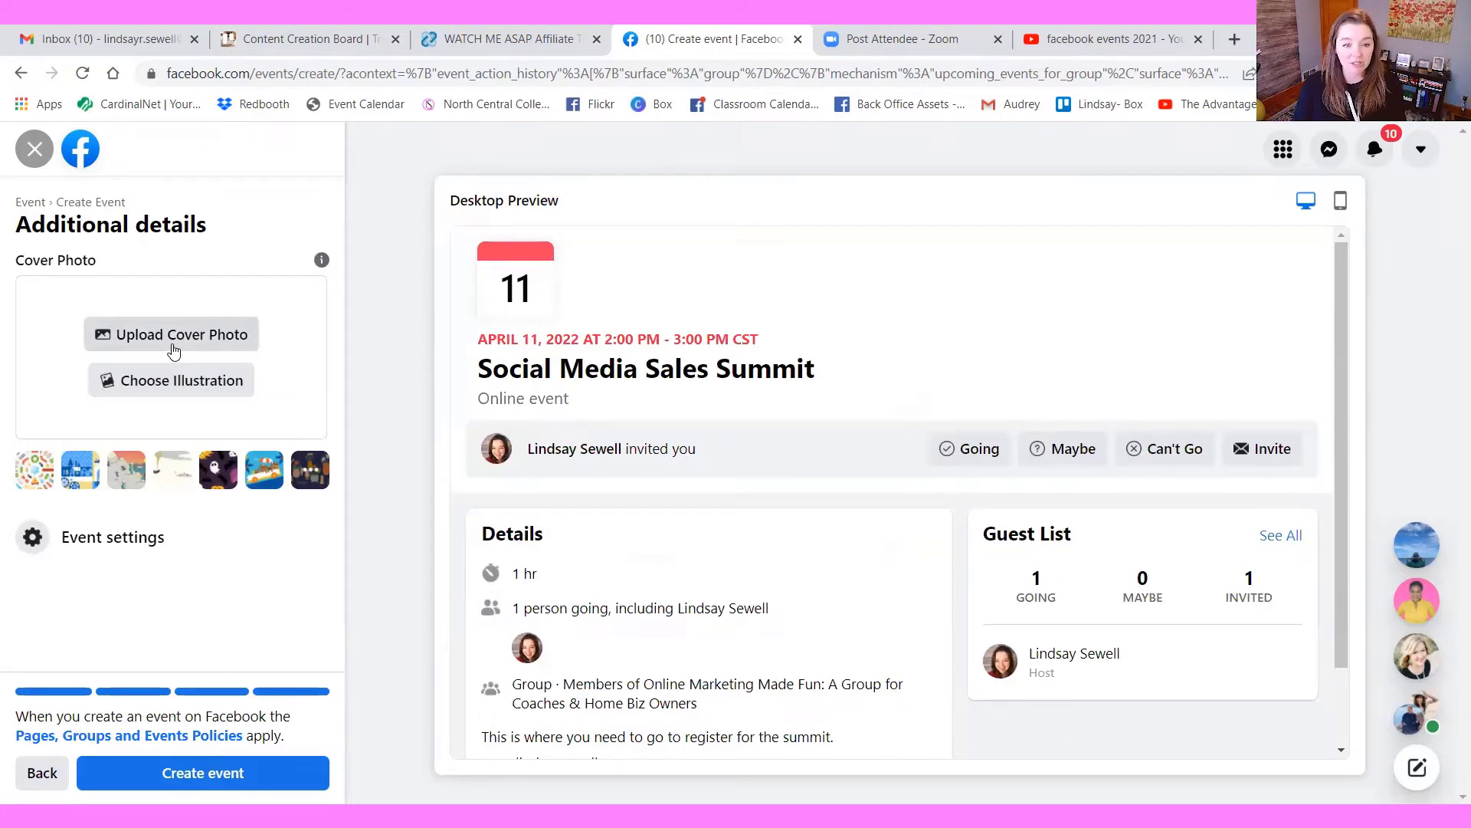
{"action": "left_click", "coordinate": [81, 480]}
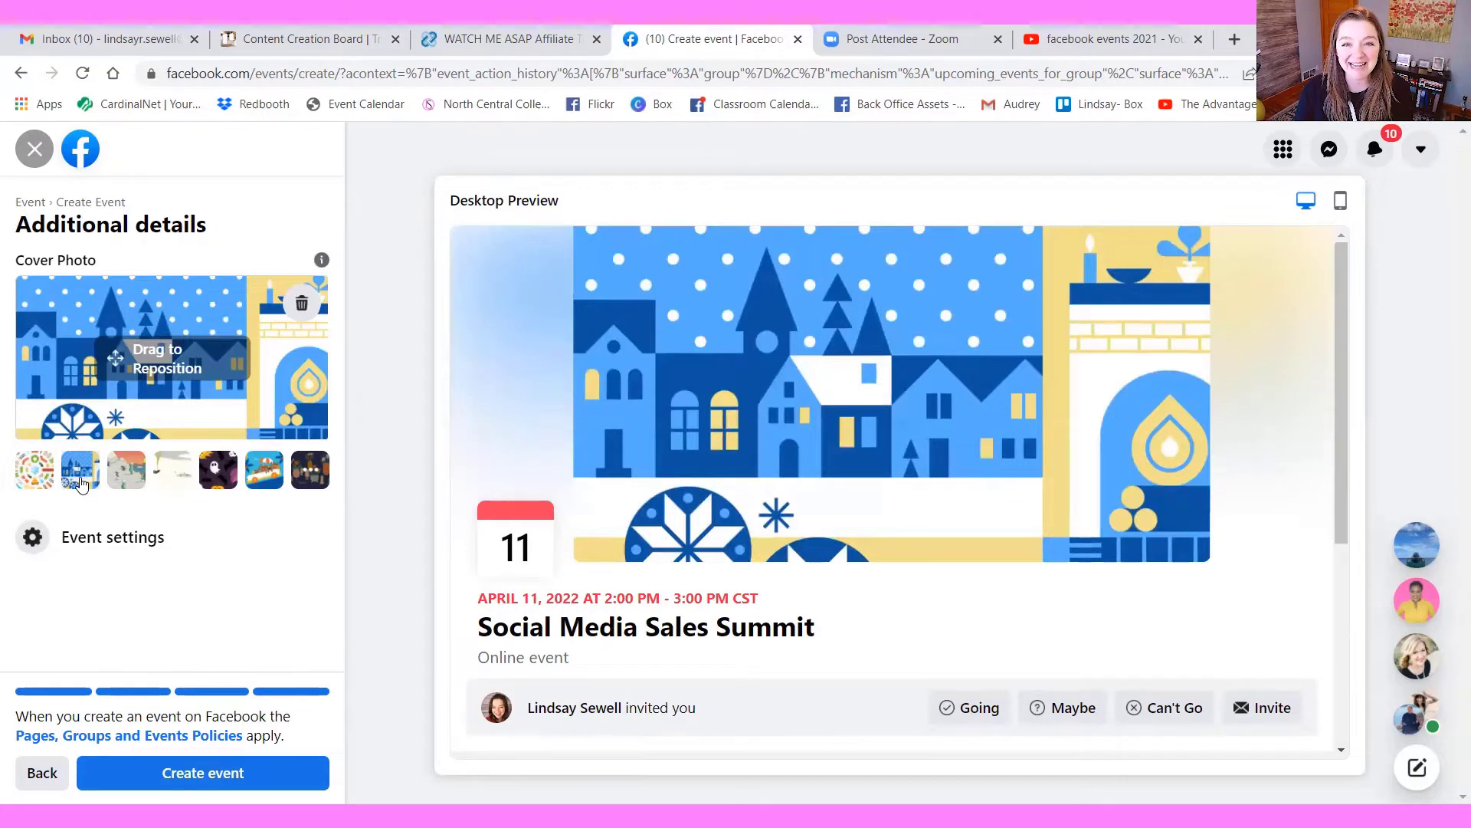
{"action": "left_click", "coordinate": [226, 775]}
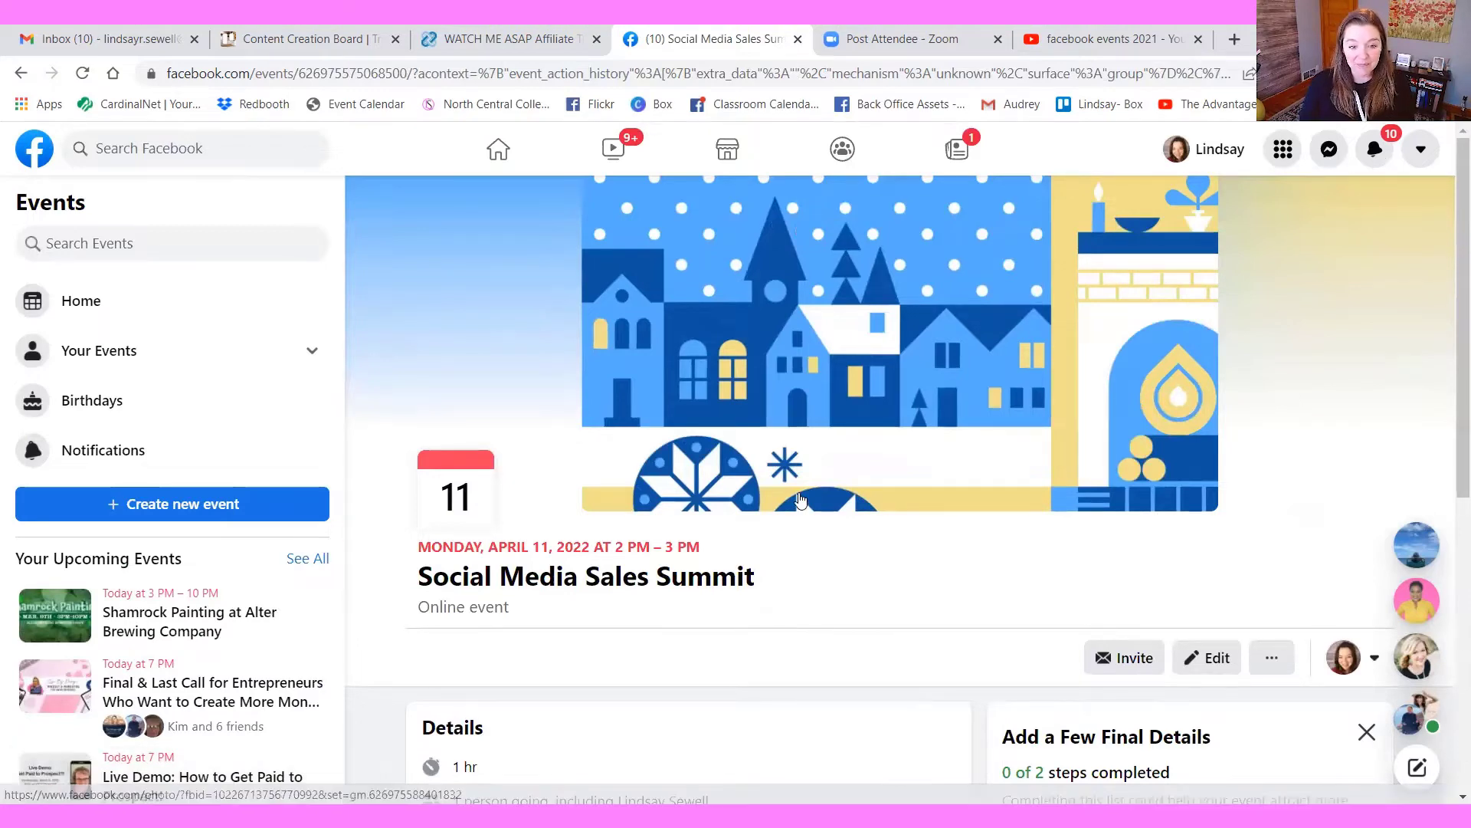
Review the published event page, including its details, registration link and posting area
{"action": "scroll", "coordinate": [847, 578], "scroll_direction": "down", "scroll_amount": 6}
{"action": "scroll", "coordinate": [903, 563], "scroll_direction": "up", "scroll_amount": 1}
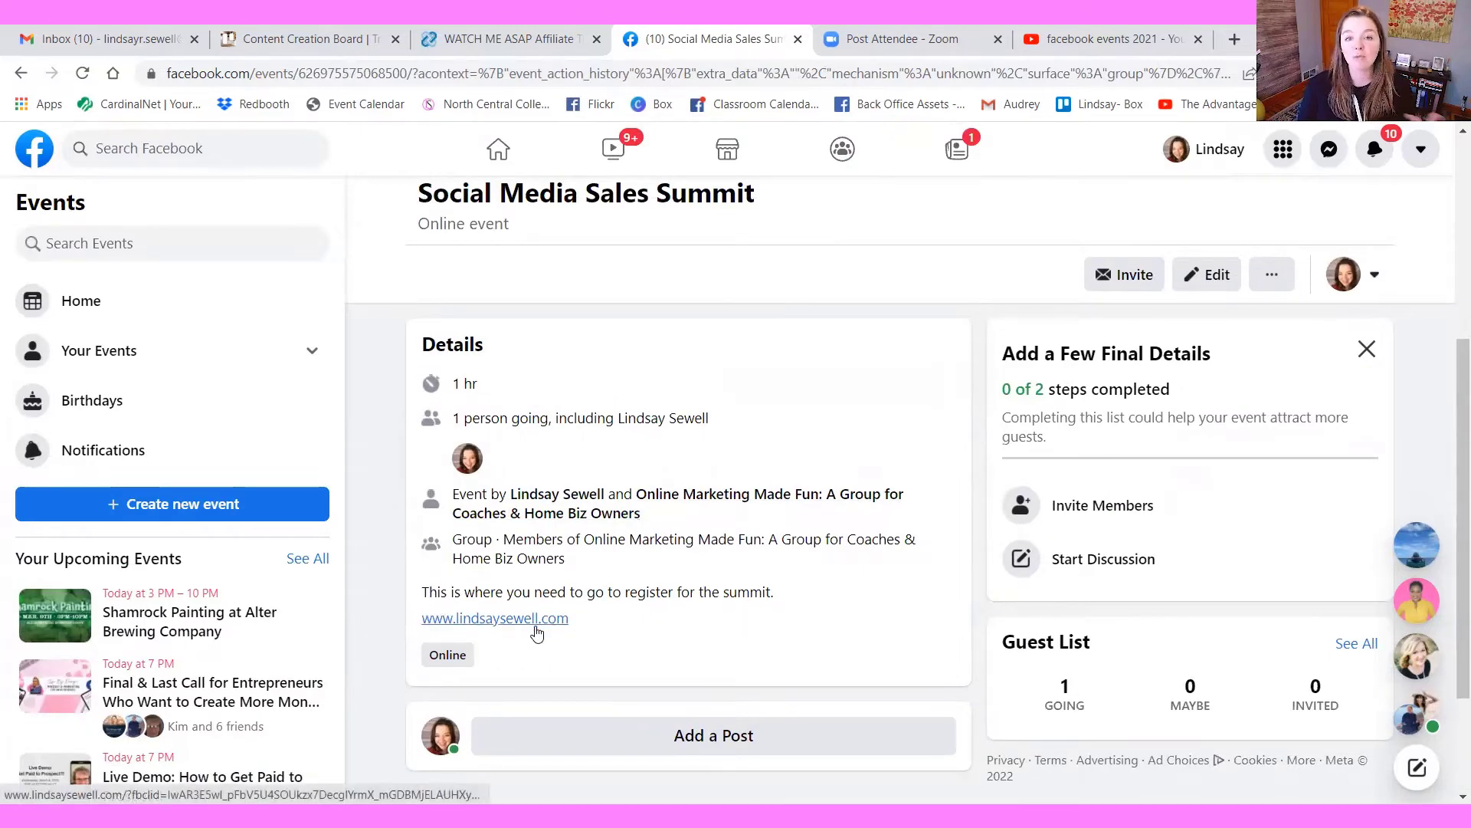
{"action": "scroll", "coordinate": [787, 587], "scroll_direction": "down", "scroll_amount": 2}
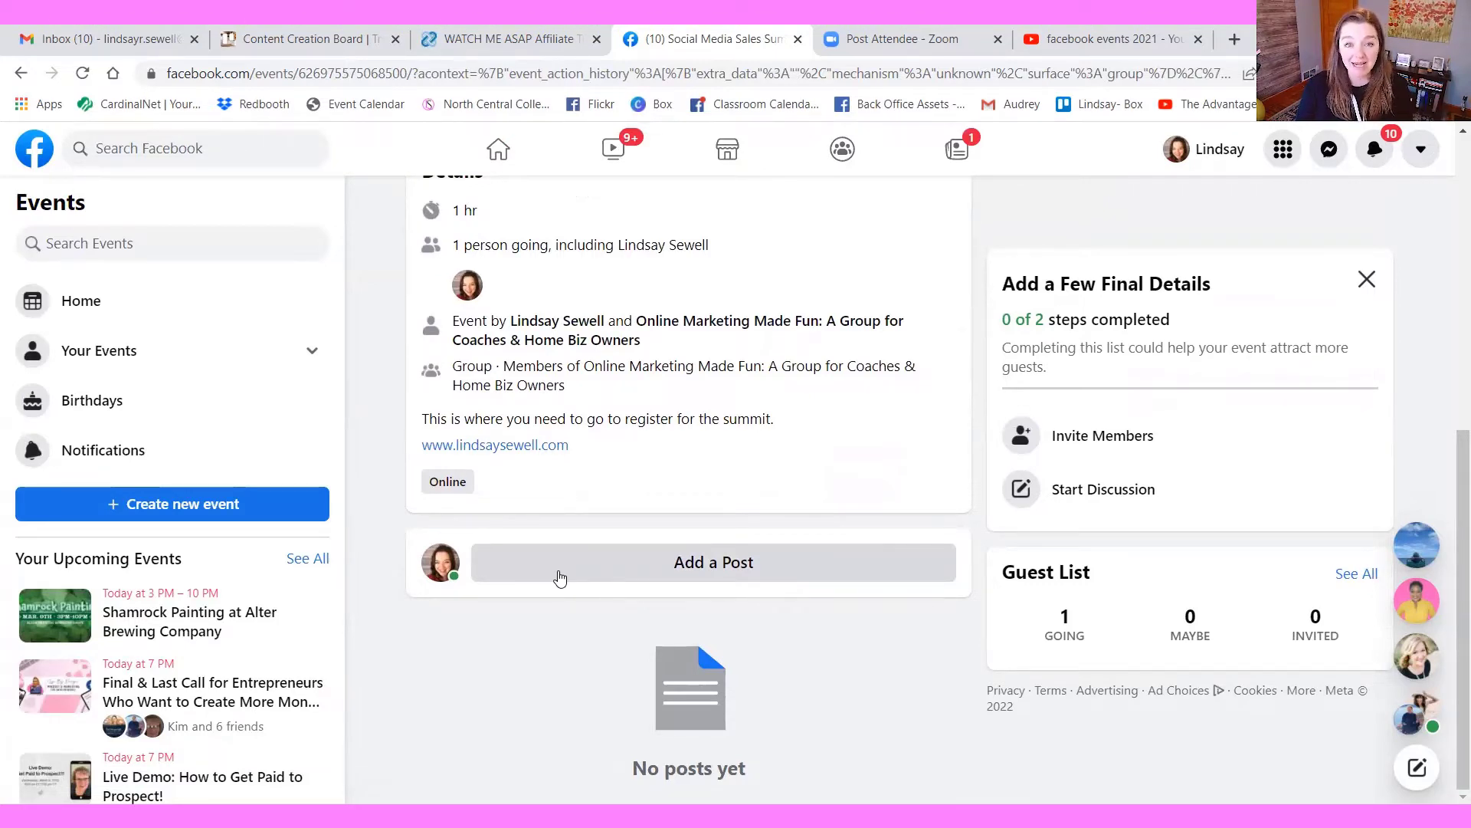
{"action": "scroll", "coordinate": [874, 516], "scroll_direction": "up", "scroll_amount": 6}
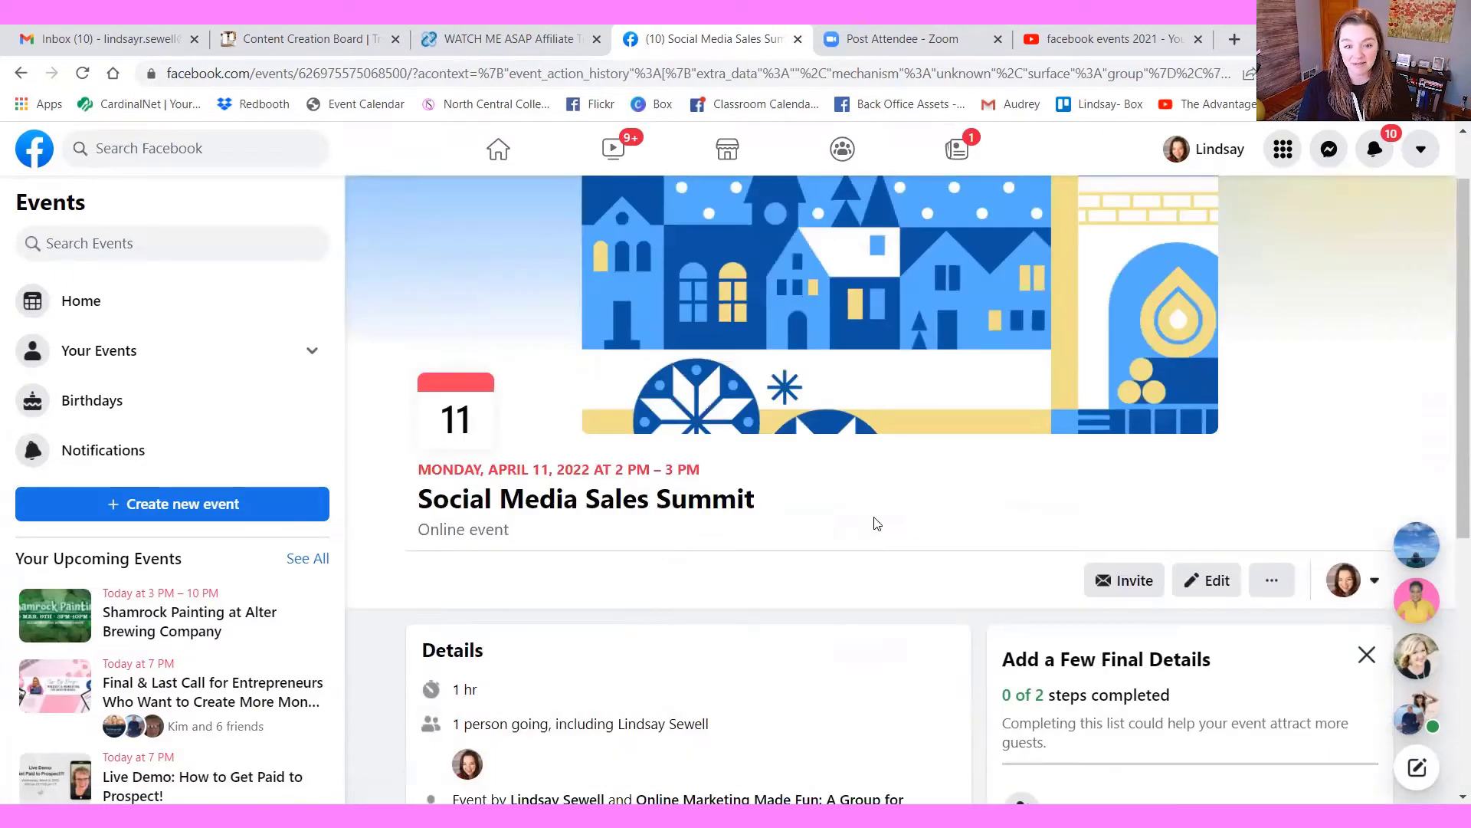
Select the next 500 group members as invitees, then close the invitation without sending it
{"action": "left_click", "coordinate": [1127, 584]}
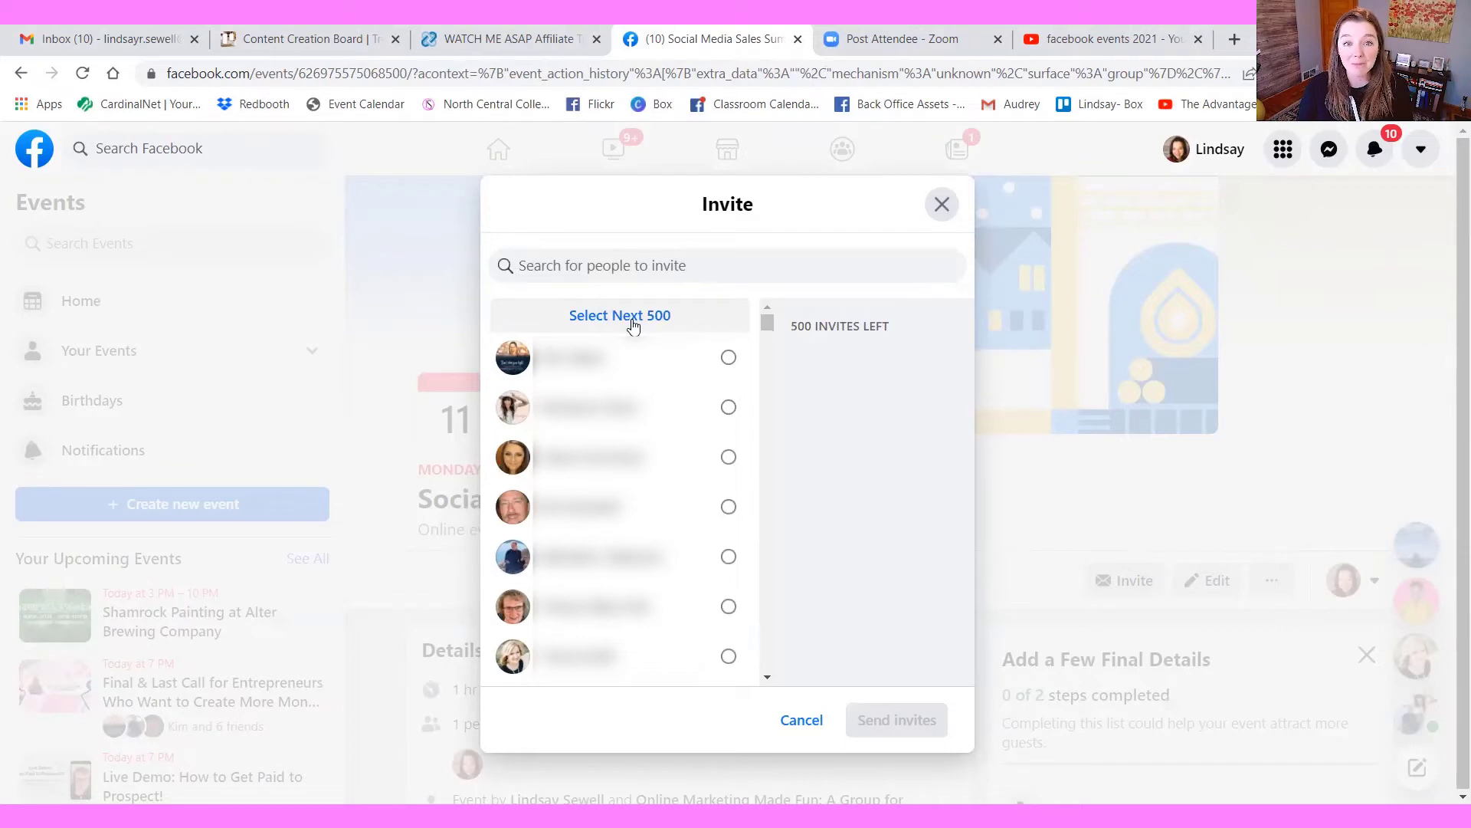
{"action": "left_click", "coordinate": [633, 321]}
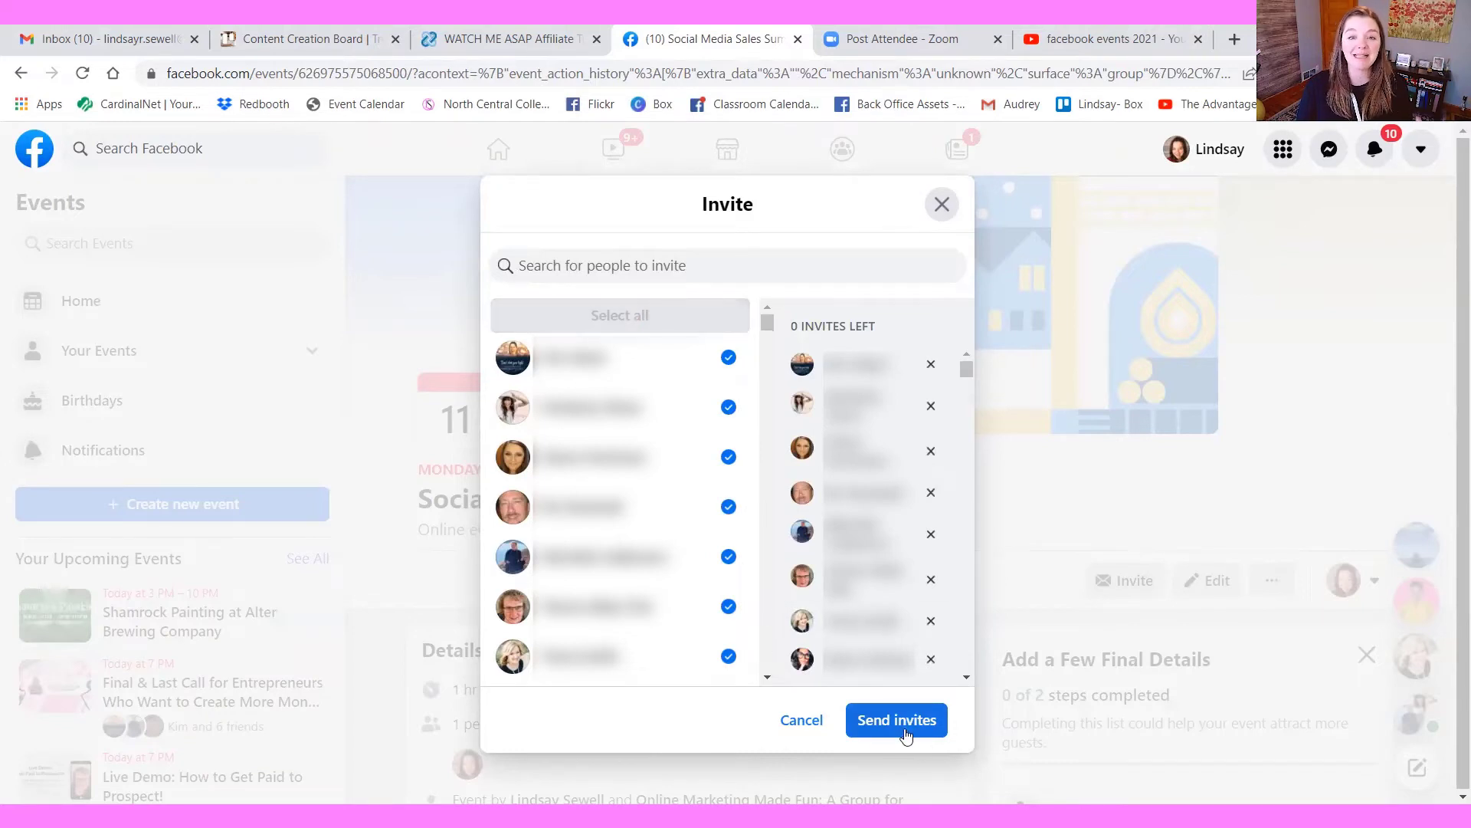
{"action": "left_click", "coordinate": [942, 205]}
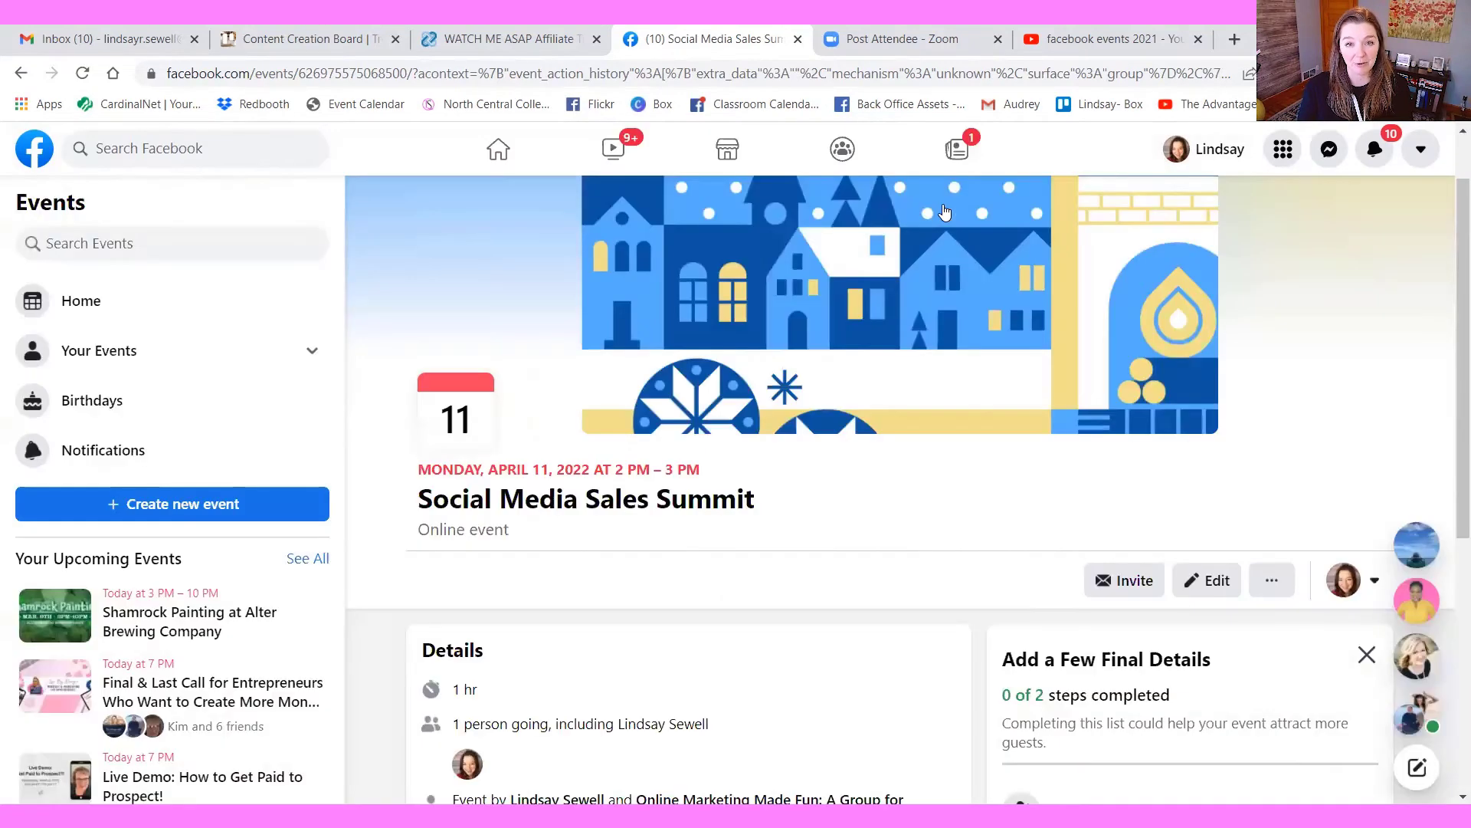
Delete the sample Social Media Sales Summit event, choosing Delete Event rather than Cancel Event, and confirm the deletion
{"action": "scroll", "coordinate": [887, 568], "scroll_direction": "down", "scroll_amount": 4}
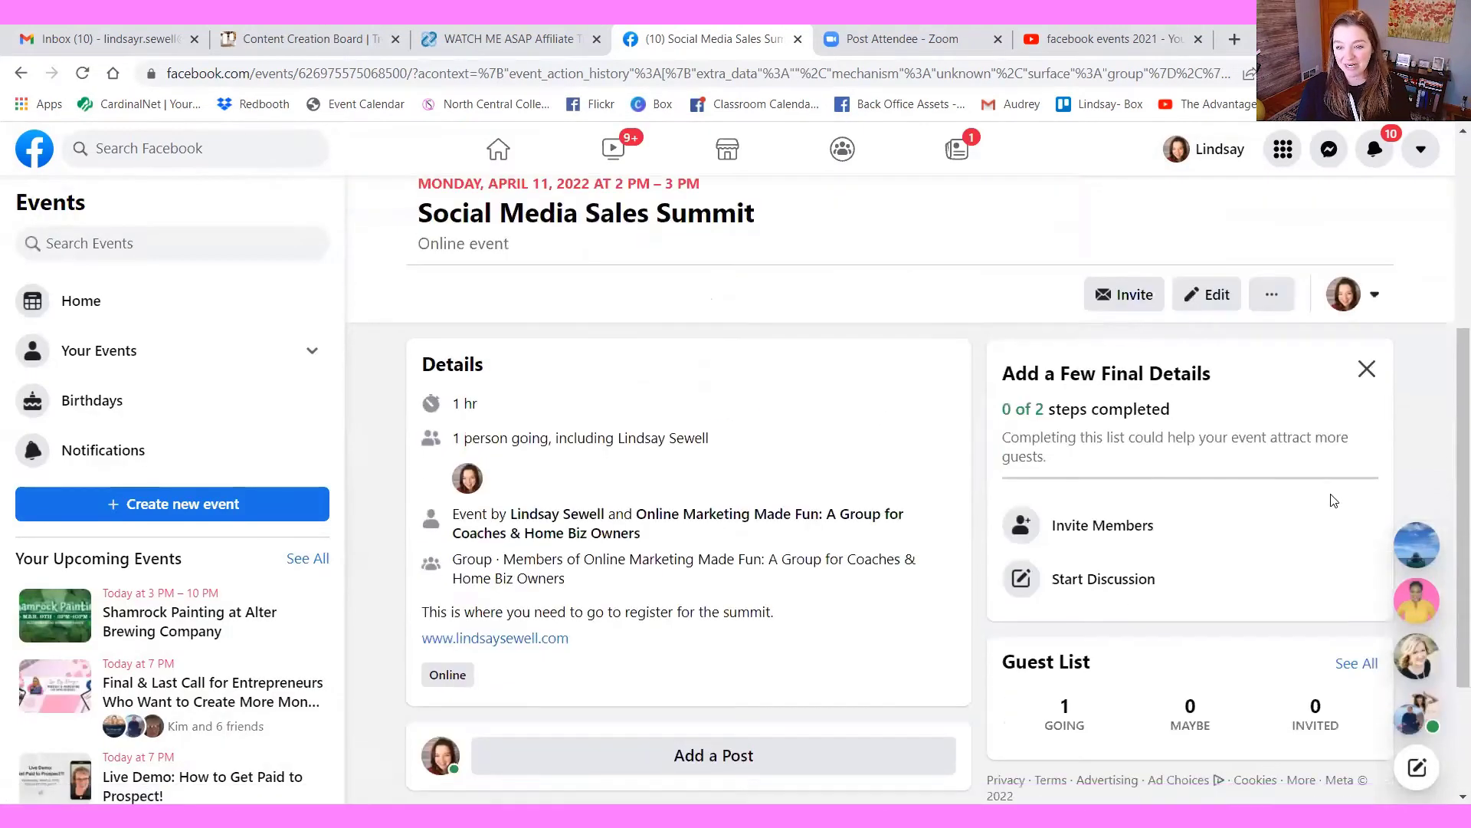
{"action": "scroll", "coordinate": [1333, 500], "scroll_direction": "up", "scroll_amount": 3}
{"action": "left_click", "coordinate": [1272, 483]}
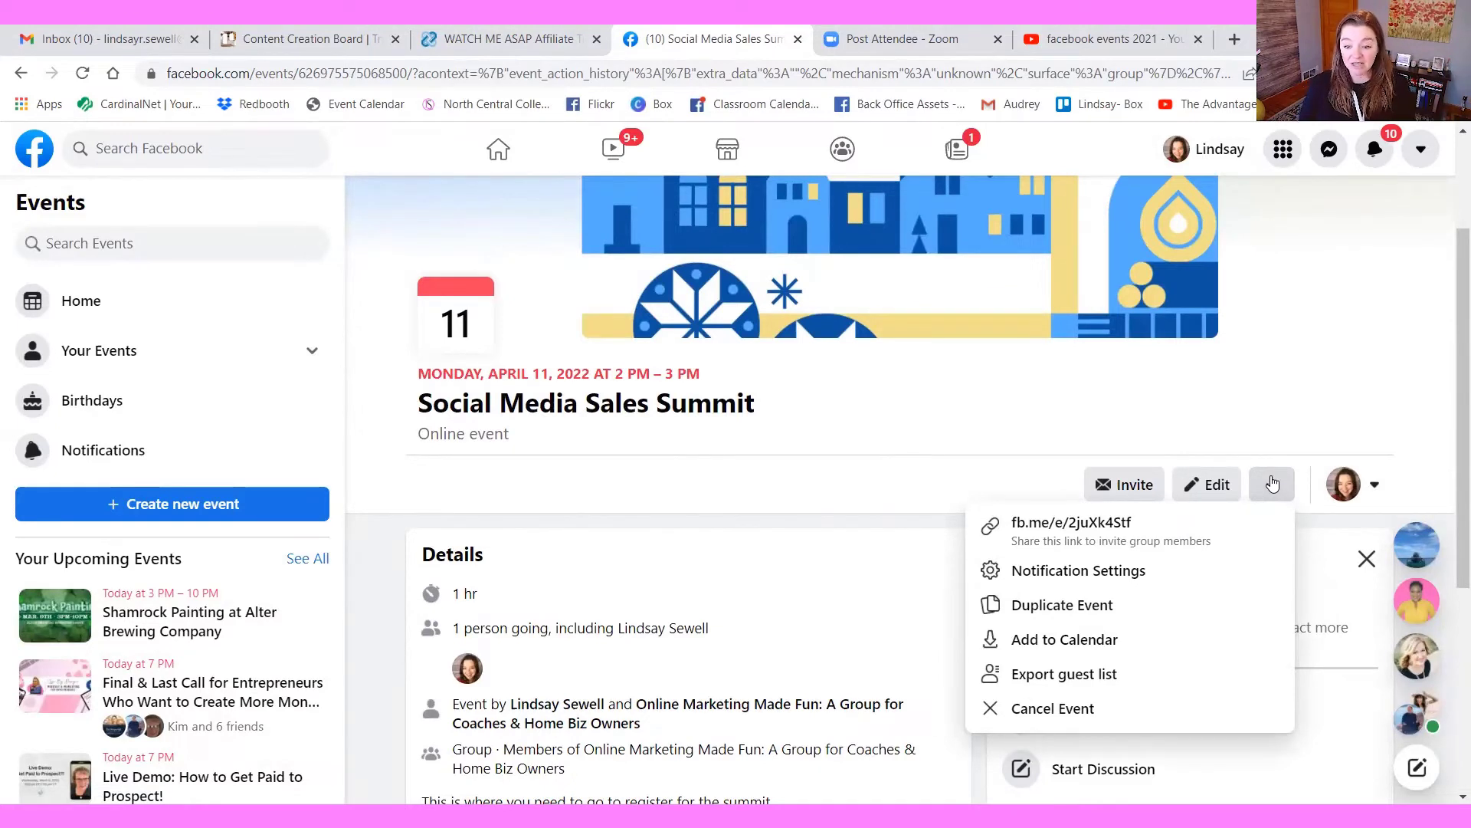
{"action": "left_click", "coordinate": [1057, 707]}
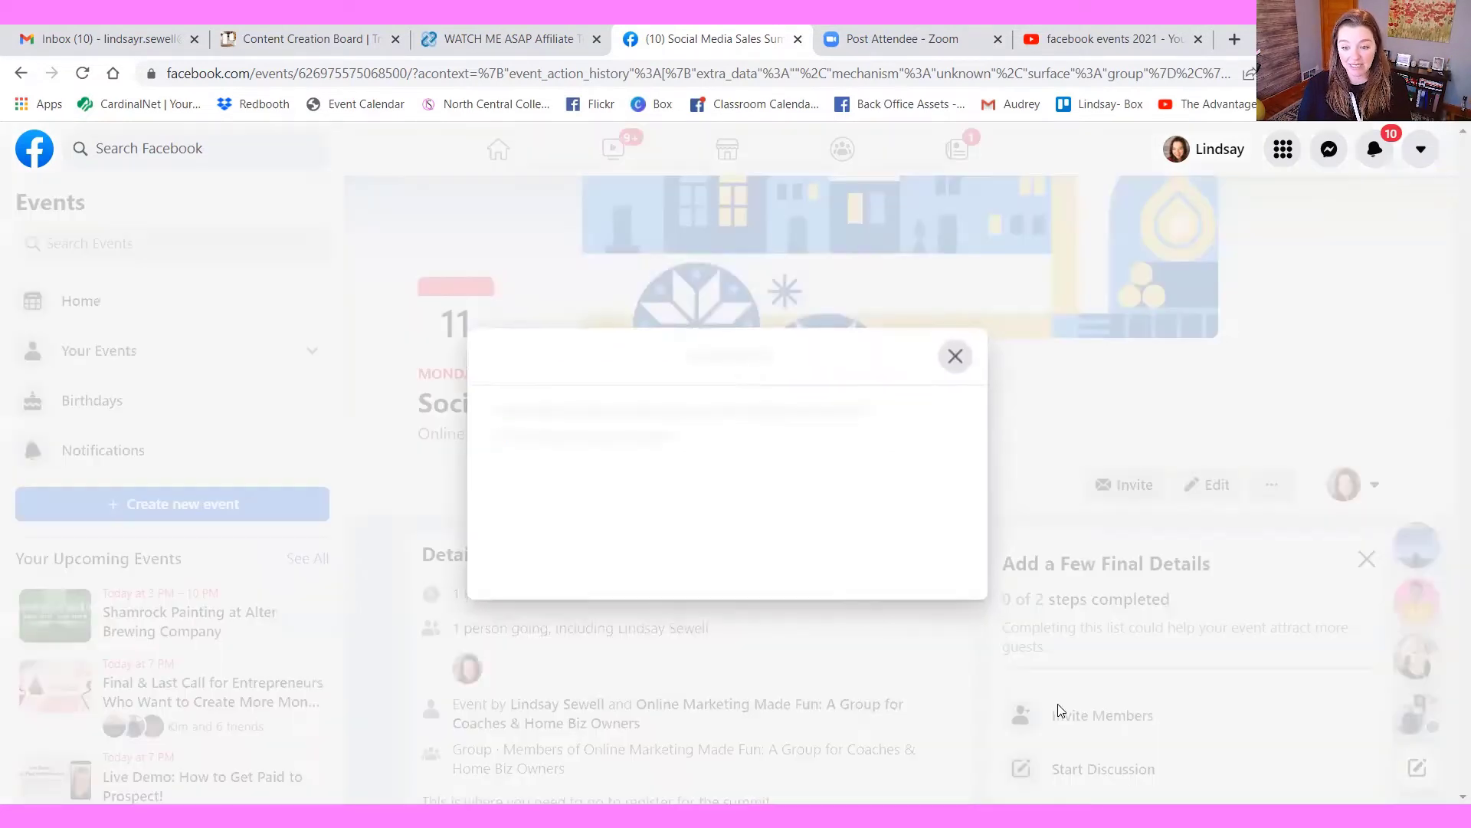
{"action": "left_click", "coordinate": [925, 448]}
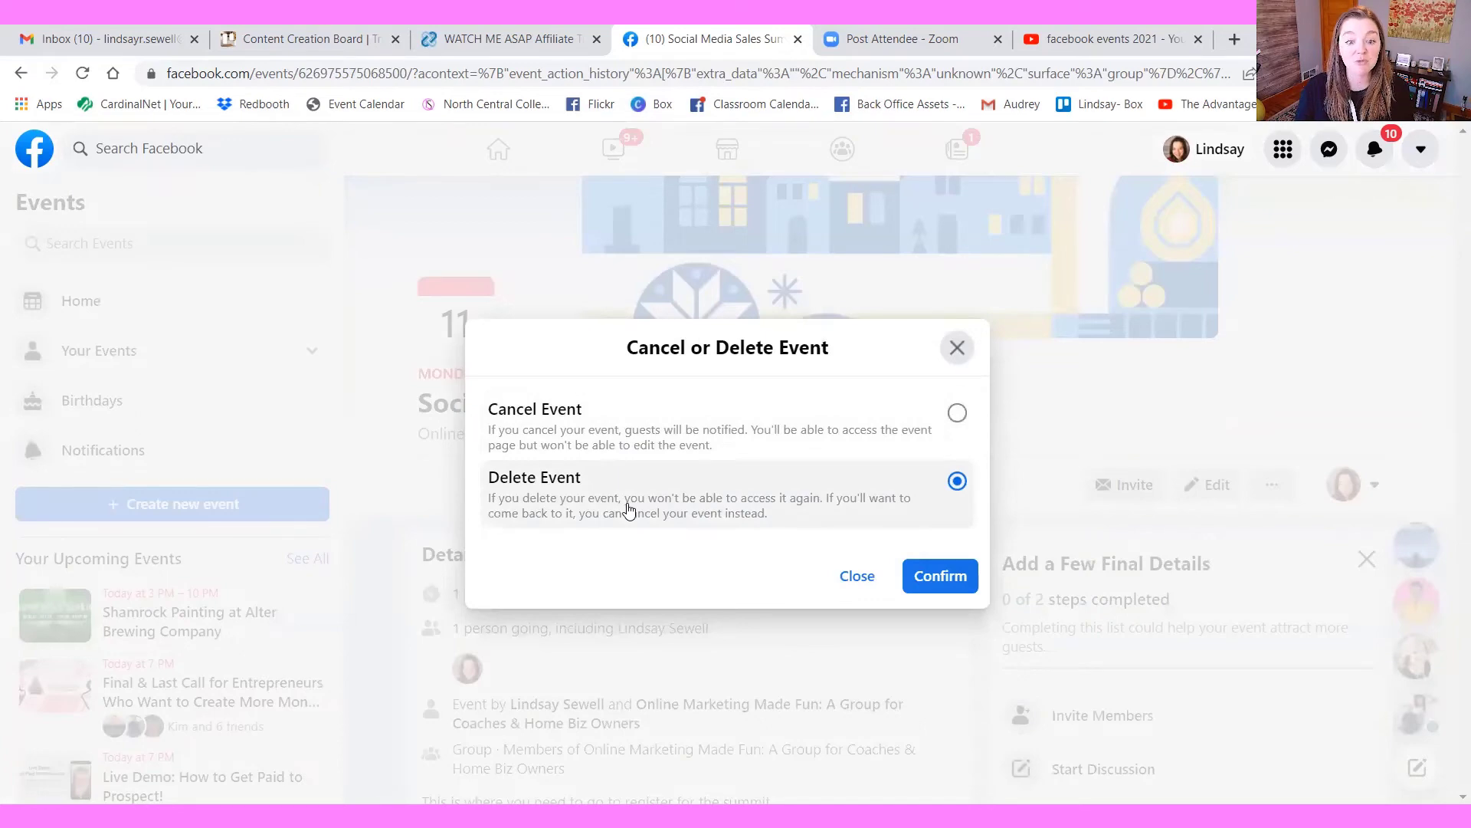
{"action": "left_click", "coordinate": [937, 573]}
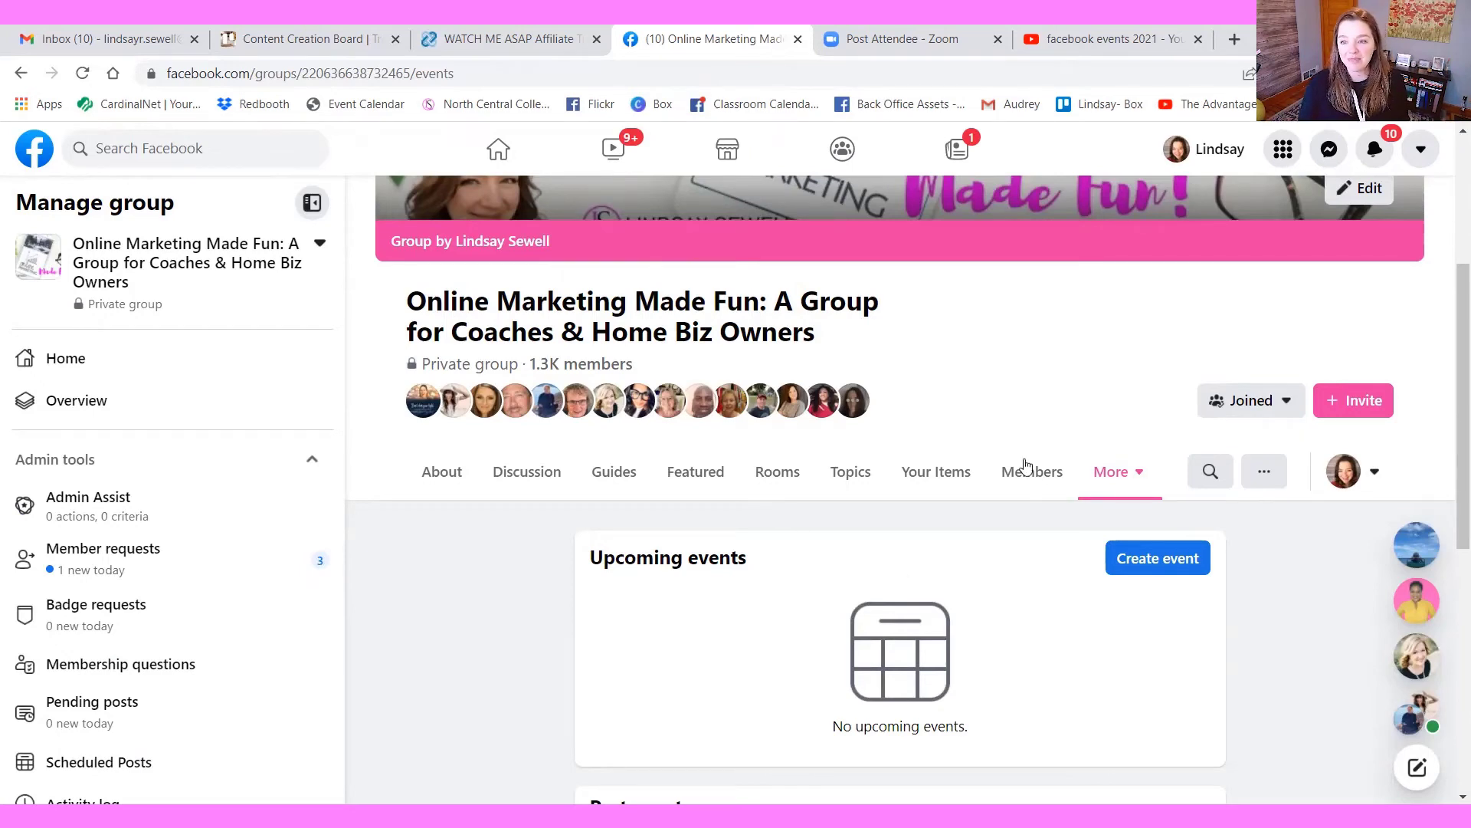
From the personal profile, search for "events" to reach the Events section and start creating a new event there
{"action": "left_click", "coordinate": [1211, 154]}
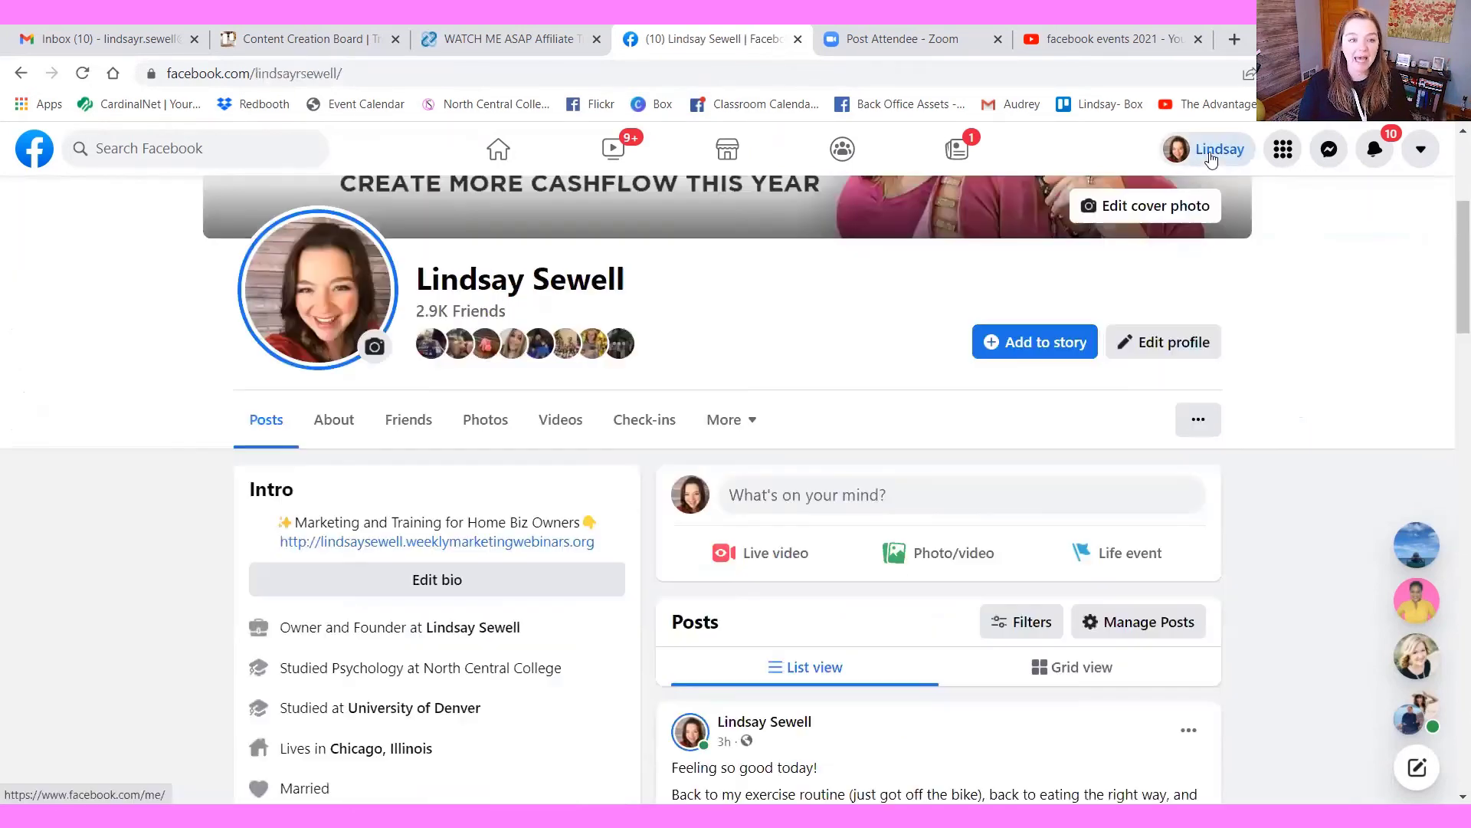
{"action": "type", "text": "/top?q=event"}
{"action": "type", "text": "s"}
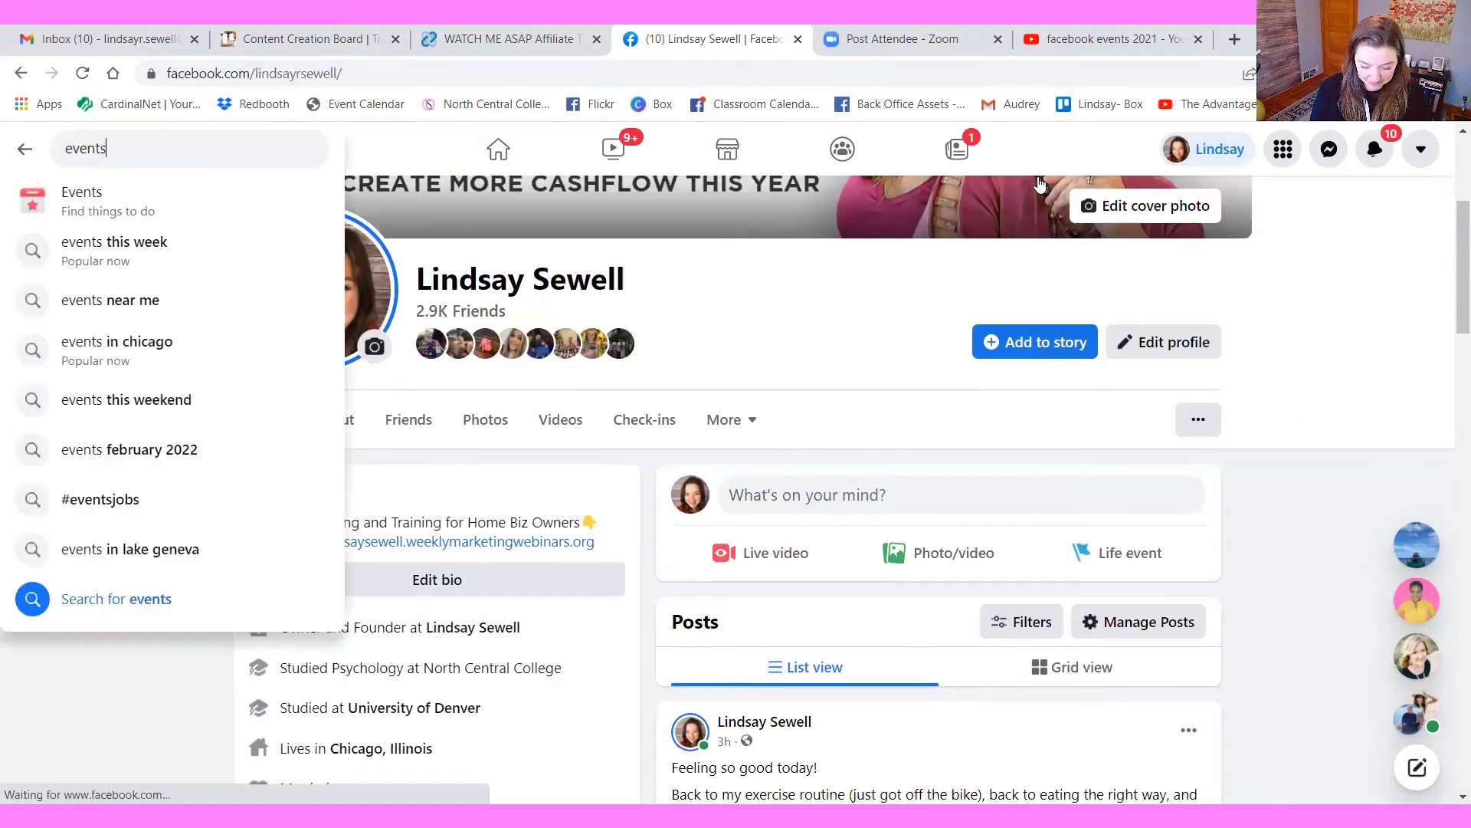
{"action": "key", "text": "Return"}
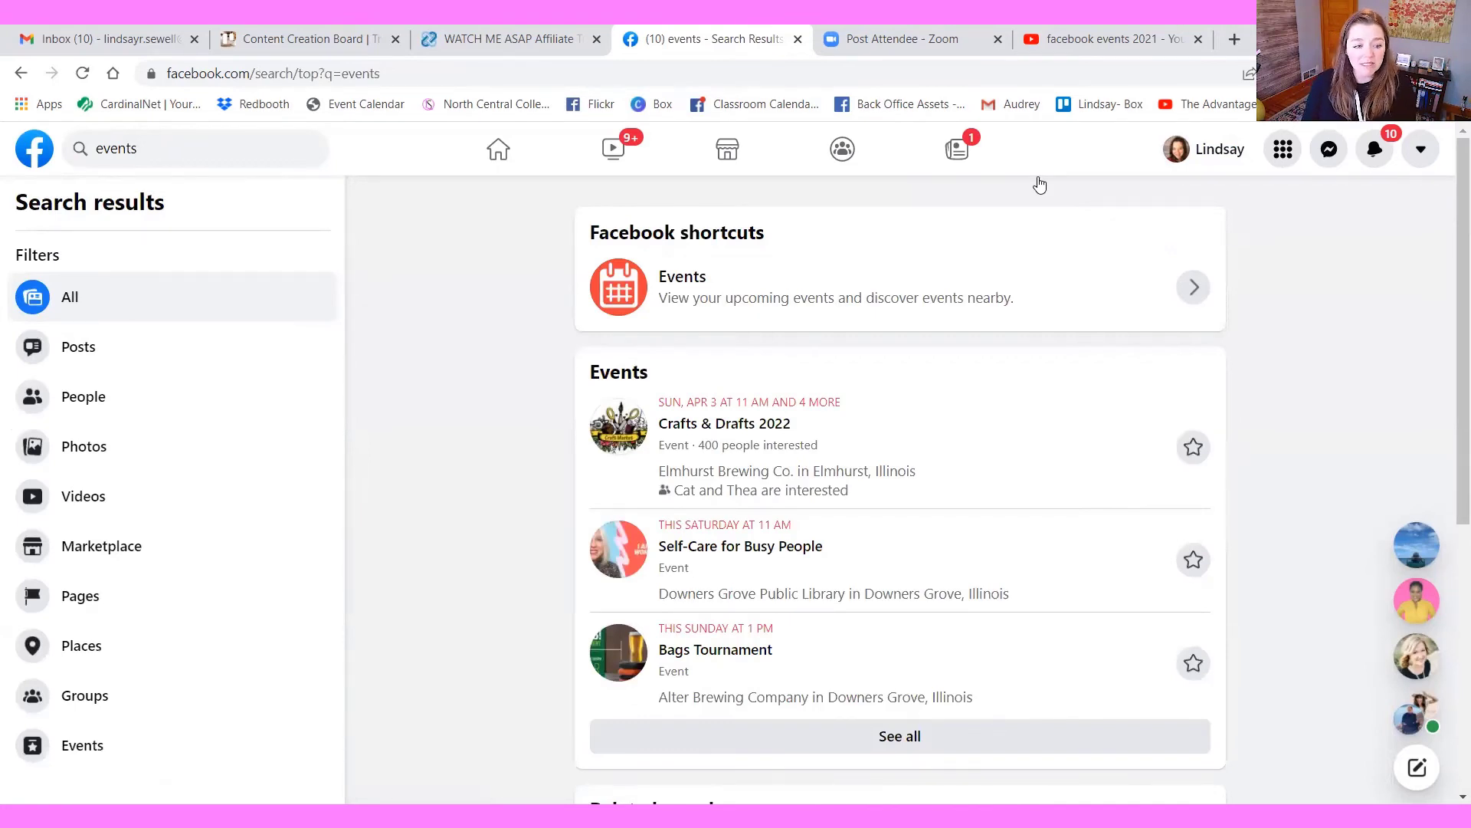
{"action": "left_click", "coordinate": [689, 280]}
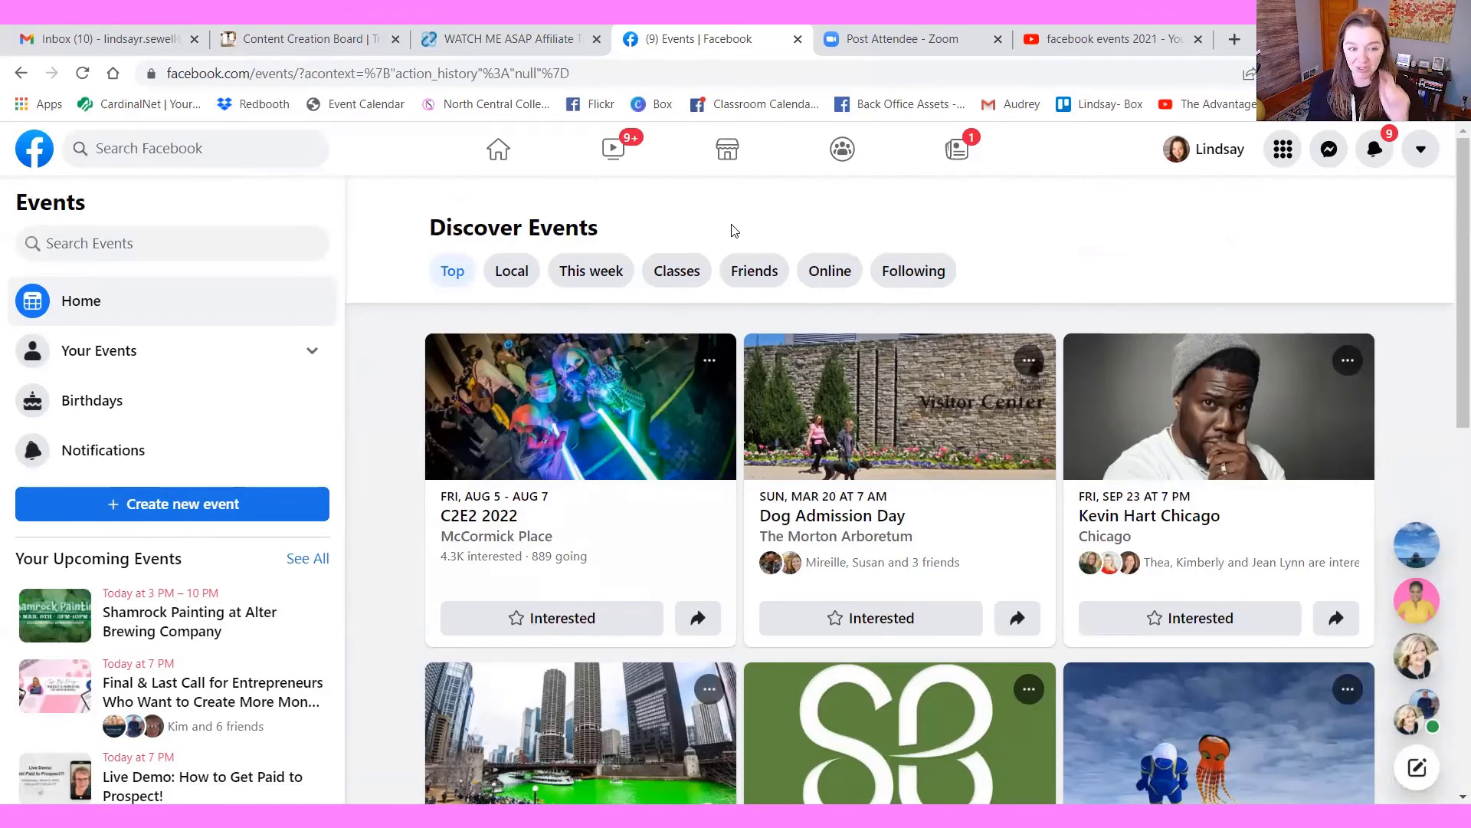
{"action": "left_click", "coordinate": [175, 502]}
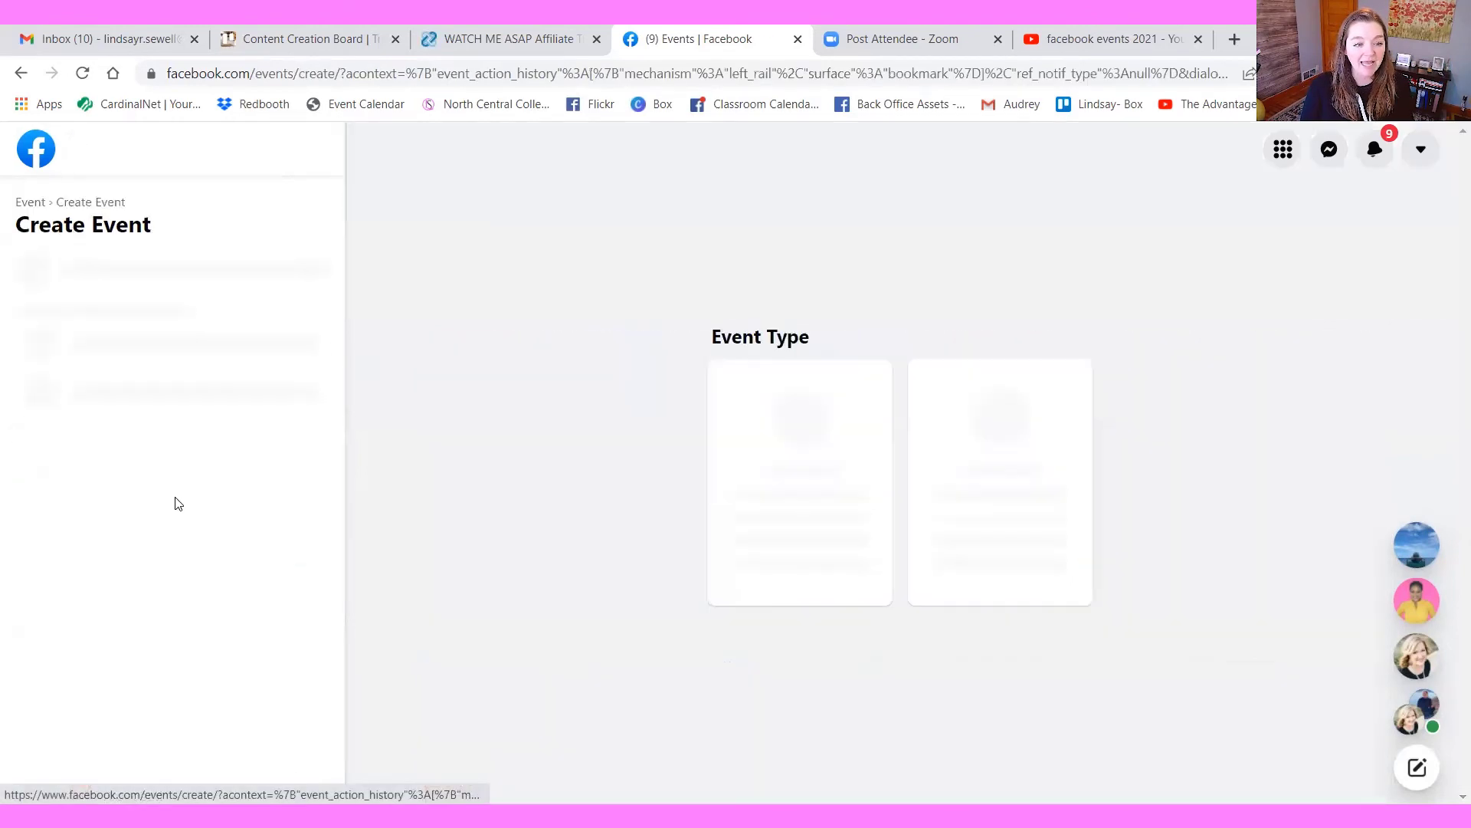